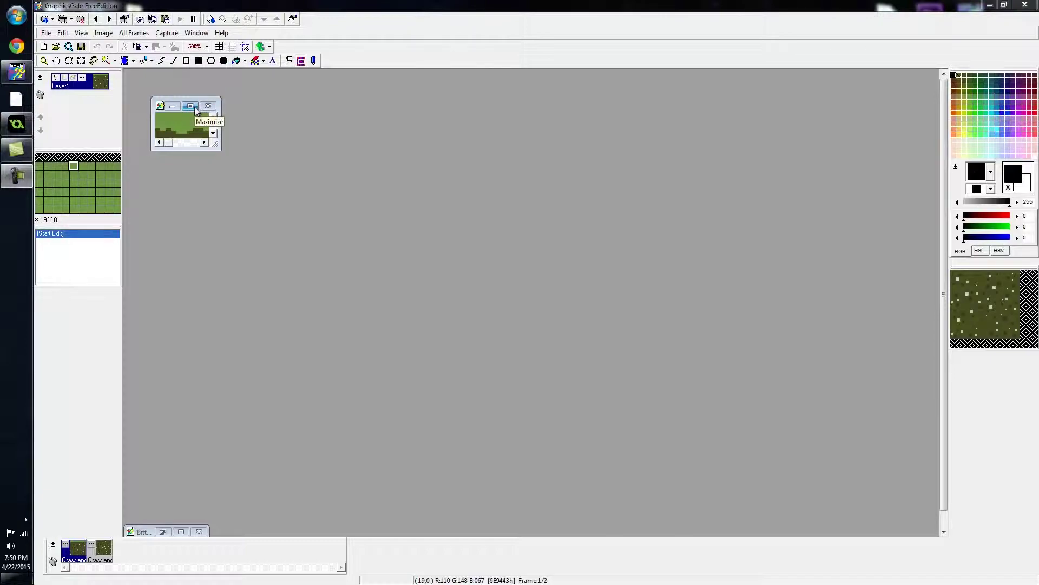
left_click(190, 107)
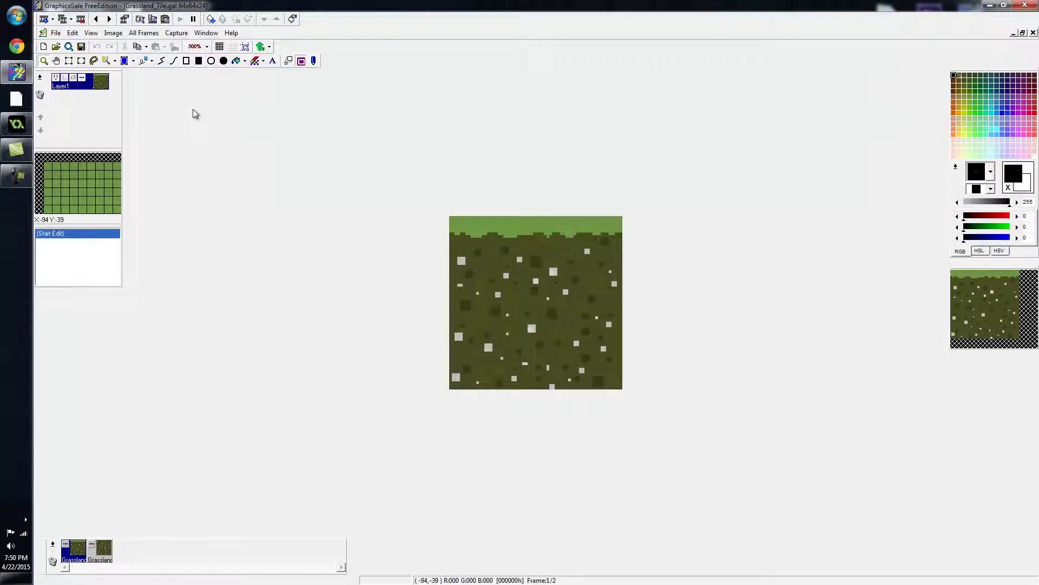
scroll(531, 270, "down", 3)
scroll(531, 270, "up", 5)
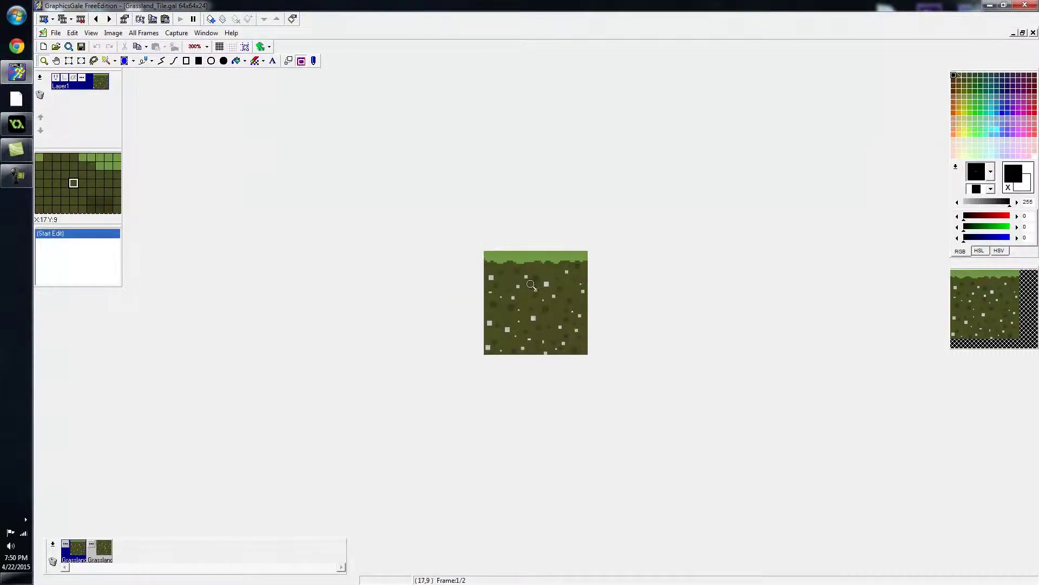
scroll(536, 277, "up", 1)
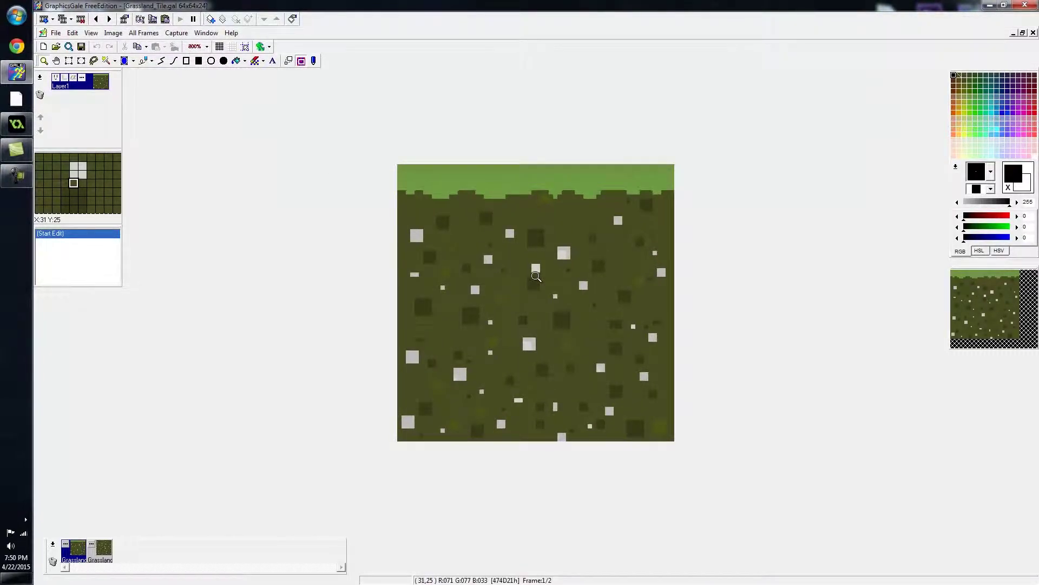
scroll(536, 277, "down", 4)
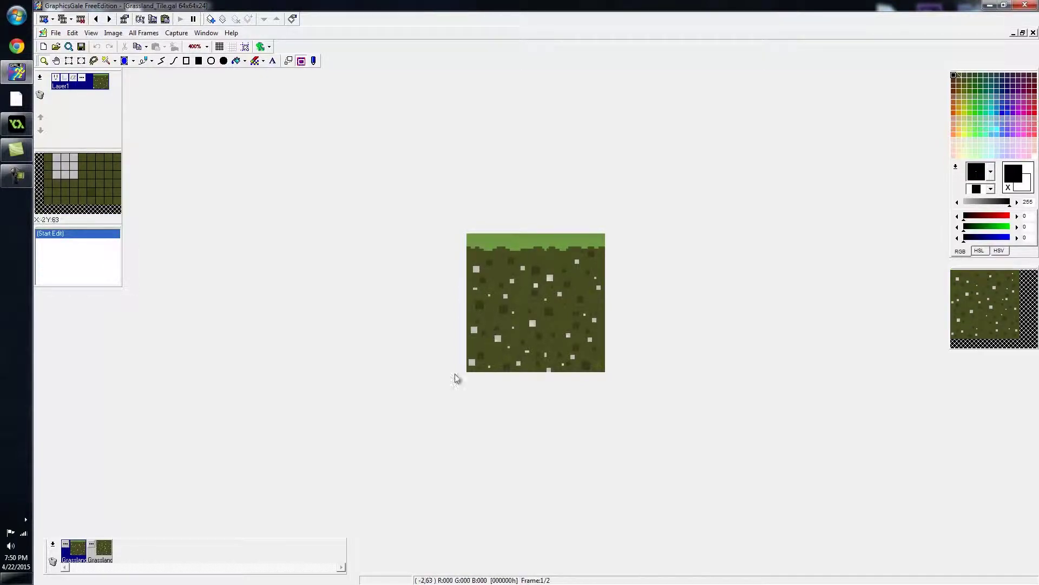
left_click(99, 550)
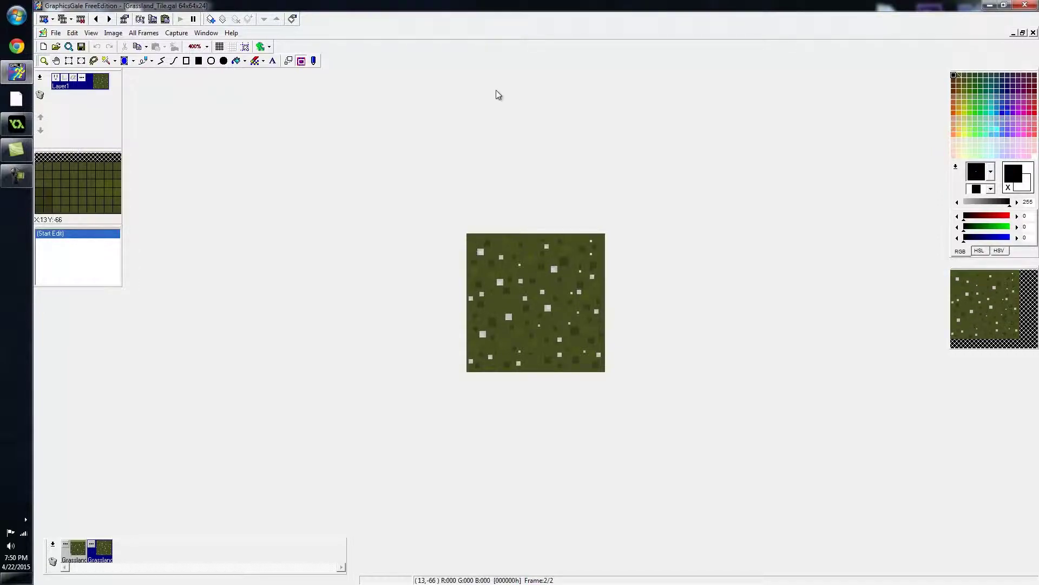
left_click(75, 562)
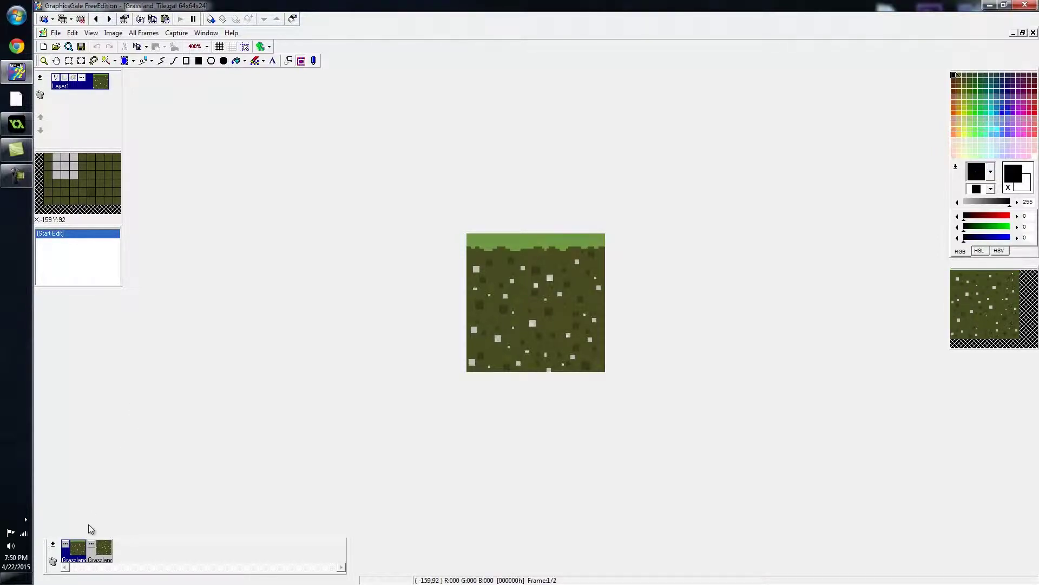
left_click(98, 555)
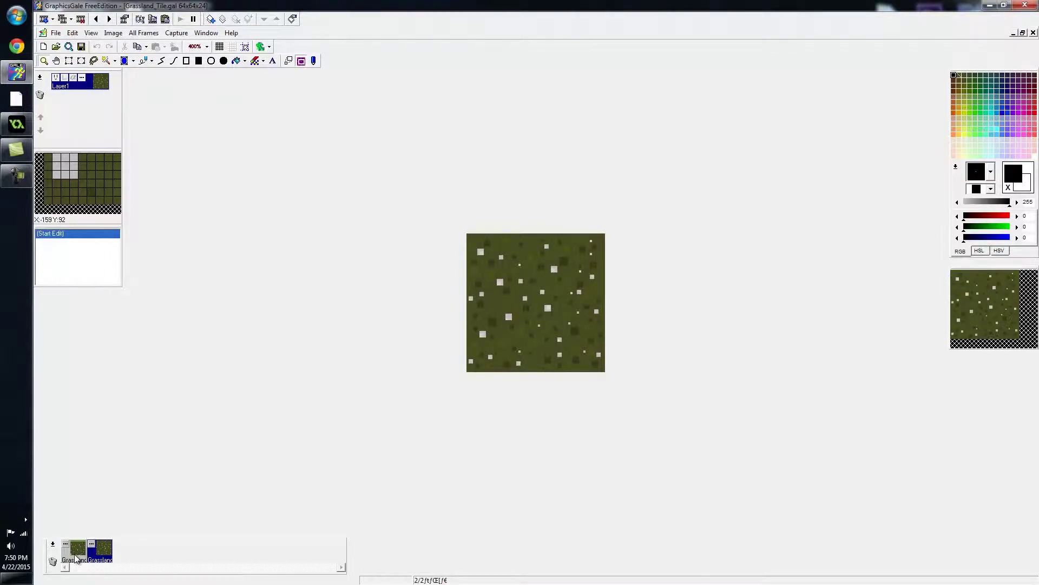
left_click(76, 555)
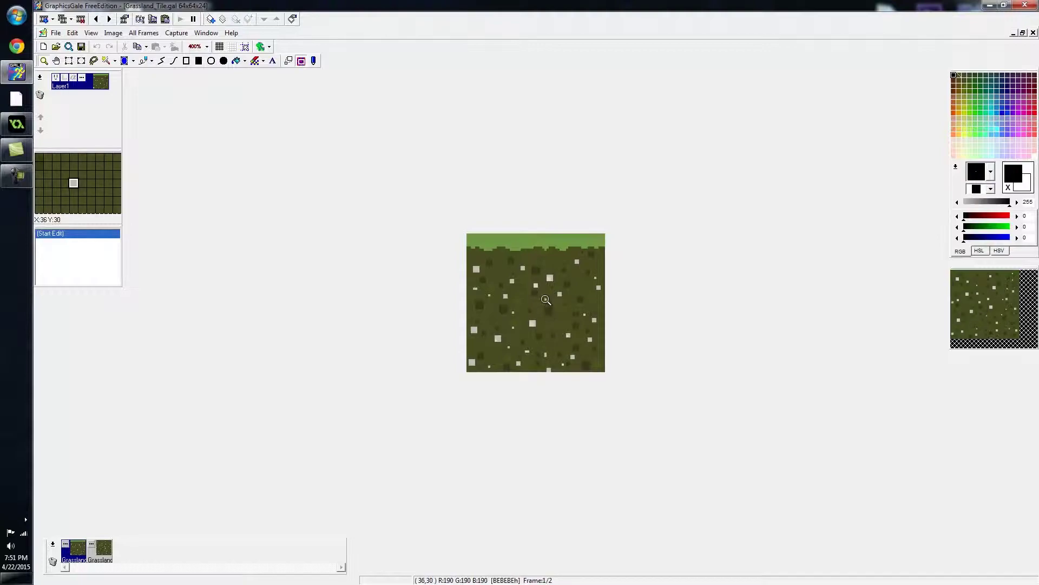
scroll(548, 294, "up", 5)
scroll(549, 290, "down", 2)
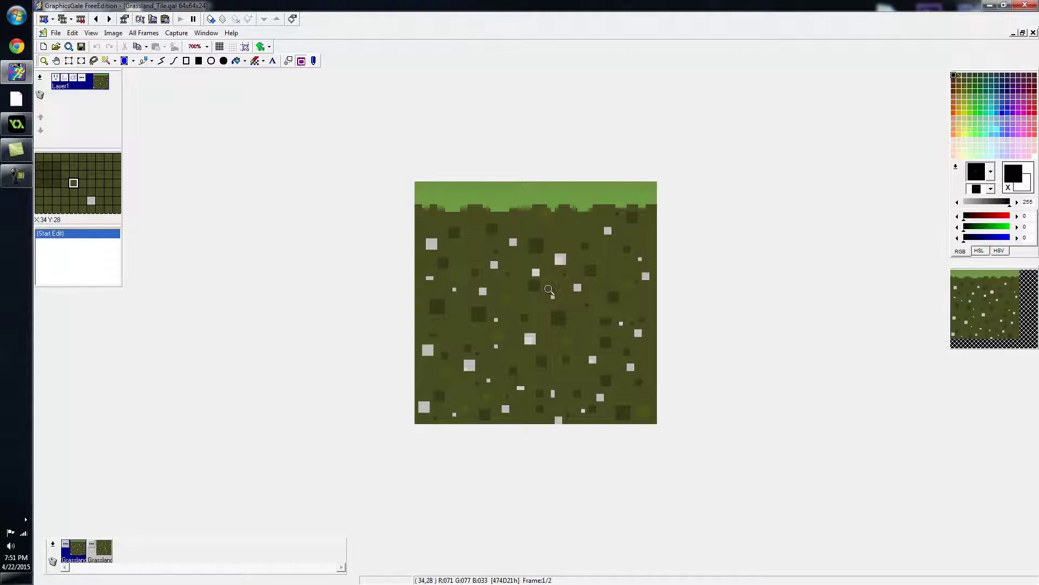
Minimize Grassland_Tile, inspect the Bittz sprite sheet at 400% zoom, then minimize it
left_click(1013, 34)
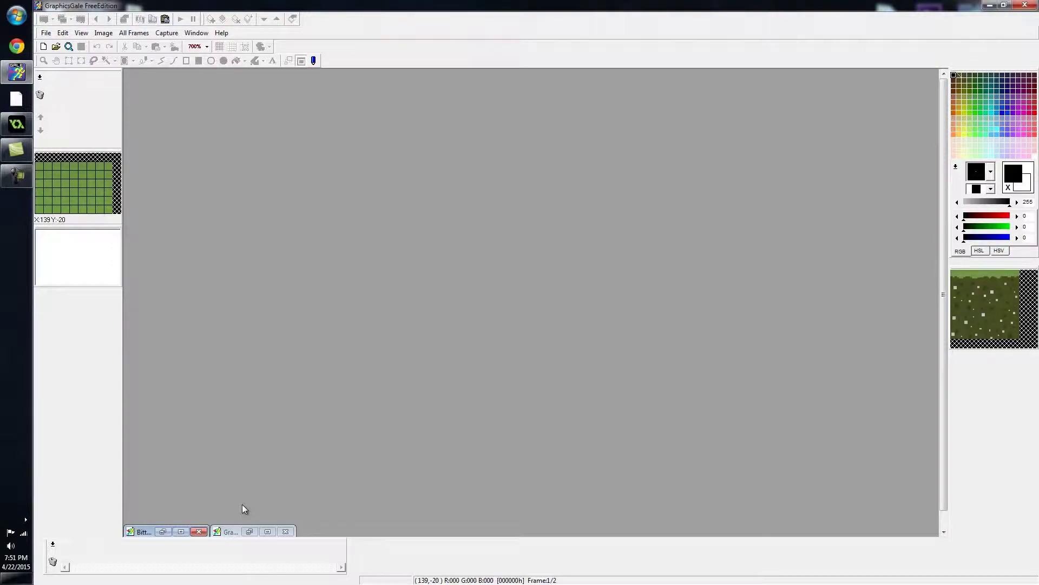
left_click(180, 532)
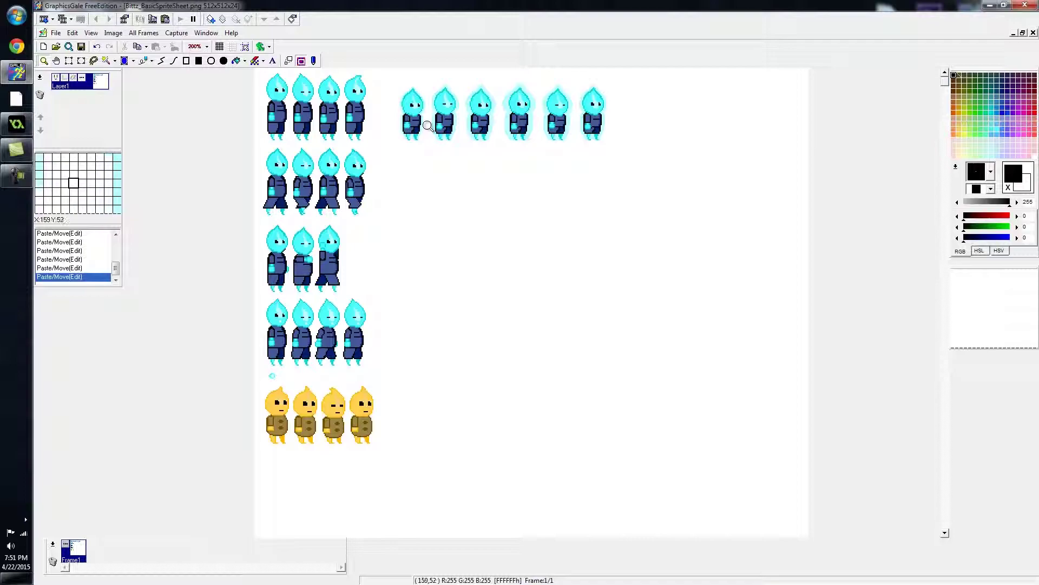
left_click(430, 126)
left_click(427, 123)
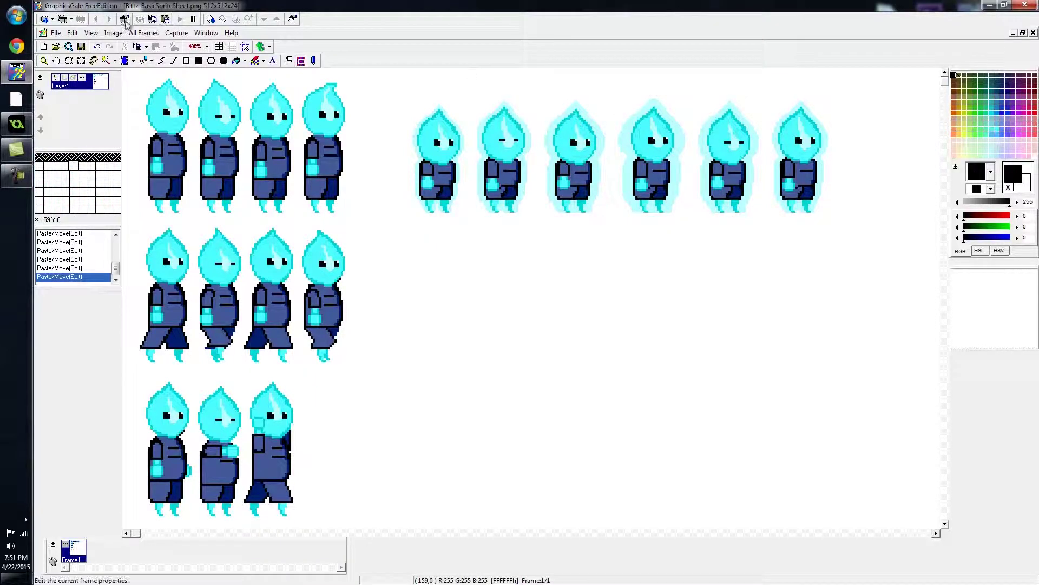
left_click(1013, 33)
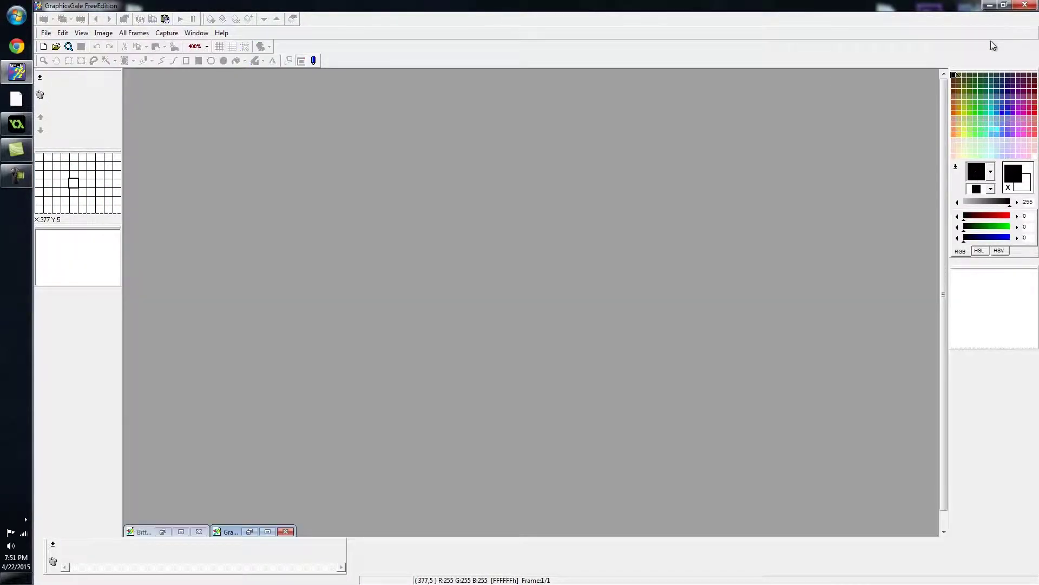
Browse the File and Help menus, briefly restore Grassland_Tile, then bring the Bittz sprite sheet full-window
left_click(44, 33)
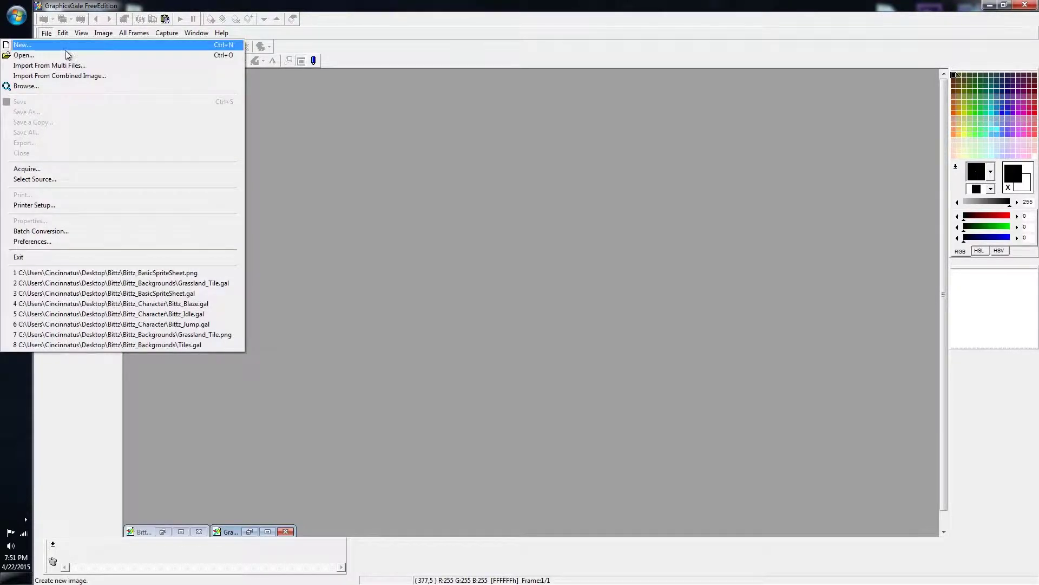
left_click(222, 34)
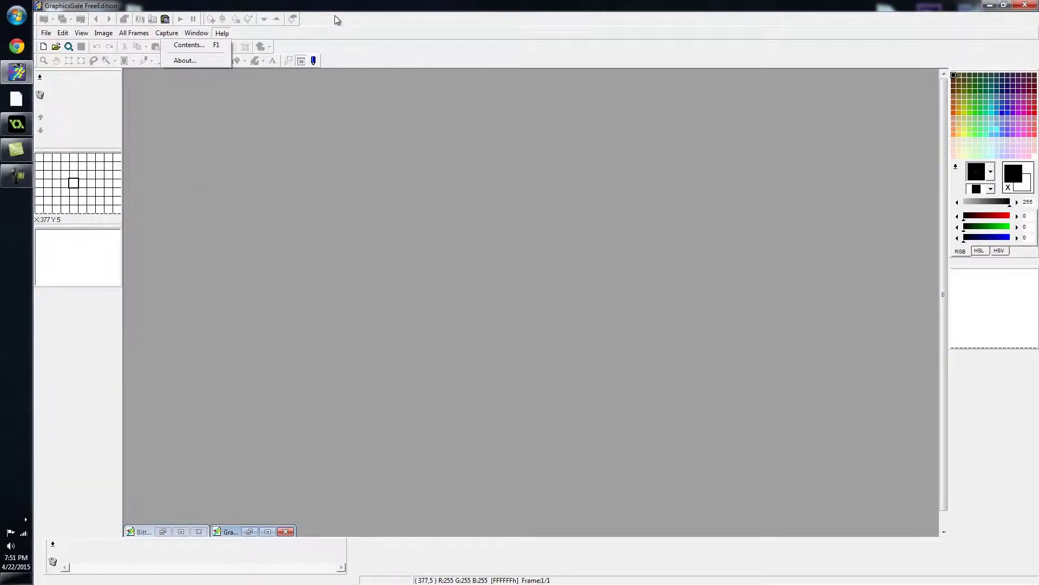
left_click(265, 531)
left_click(267, 531)
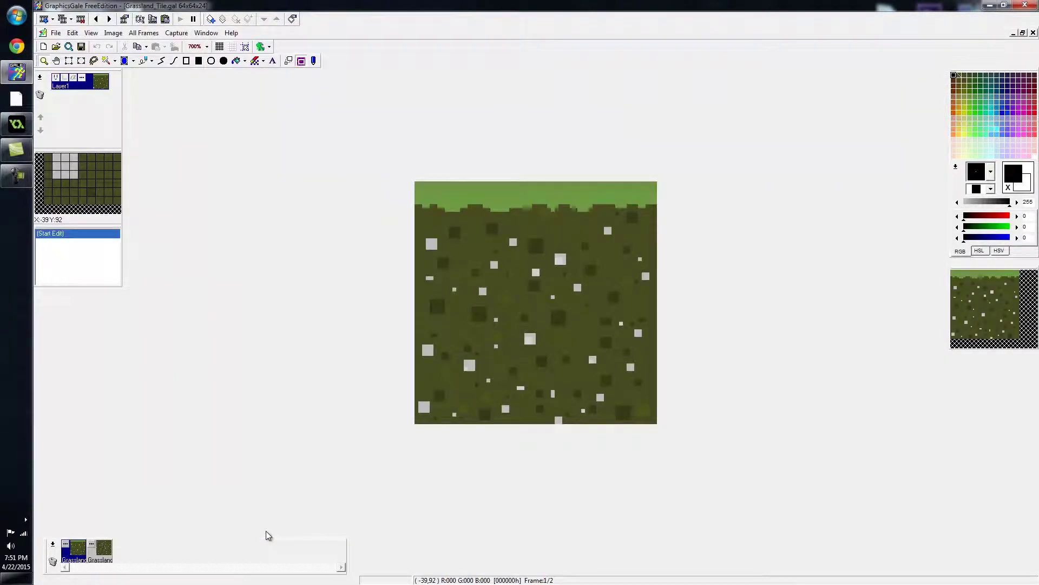
left_click(1013, 33)
double_click(184, 534)
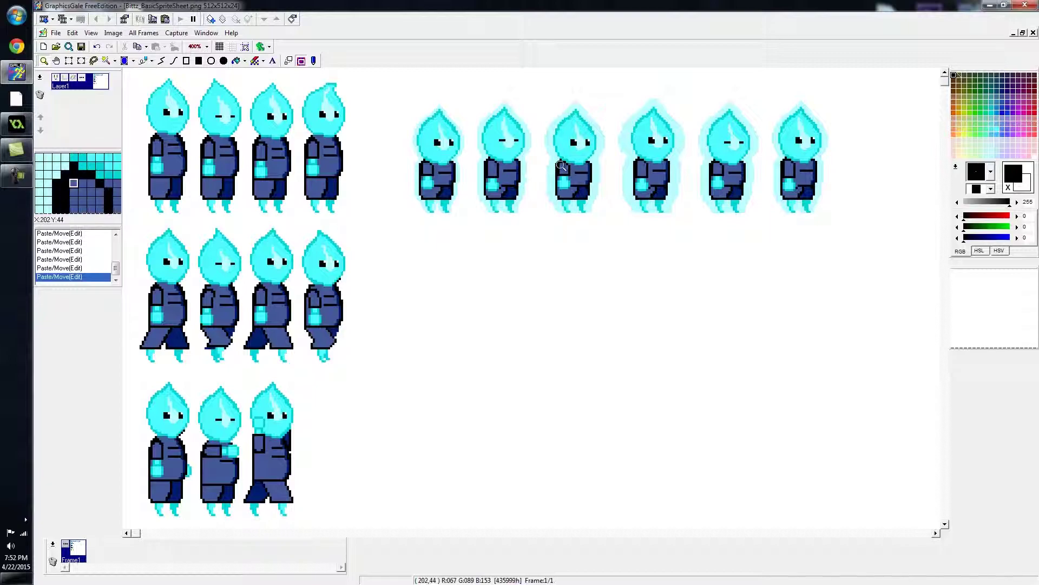
Restore the Bittz sprite sheet, scroll through its yellow character row, then minimize it
left_click(1010, 33)
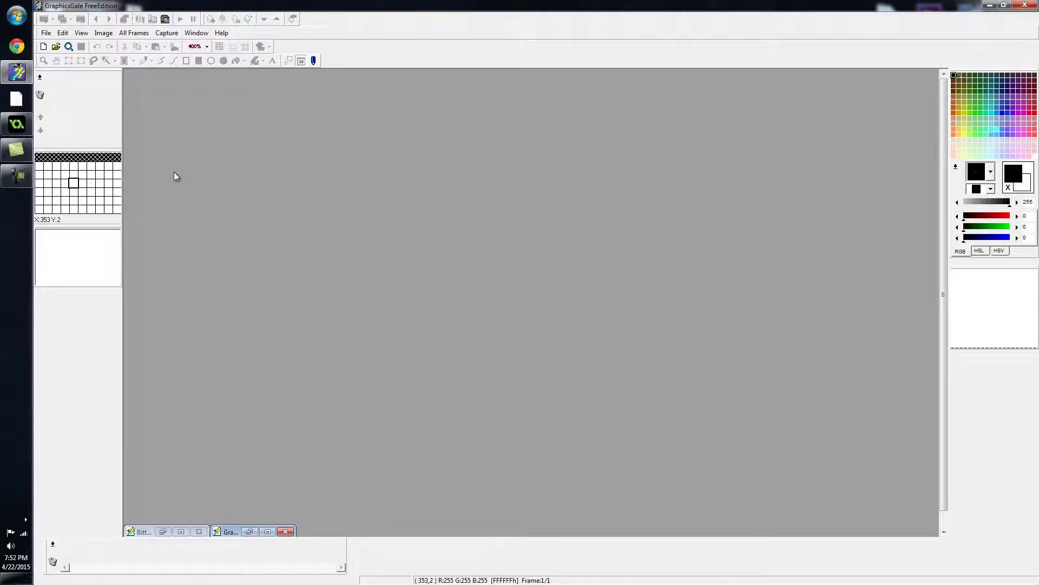
left_click(181, 533)
scroll(463, 270, "down", 5)
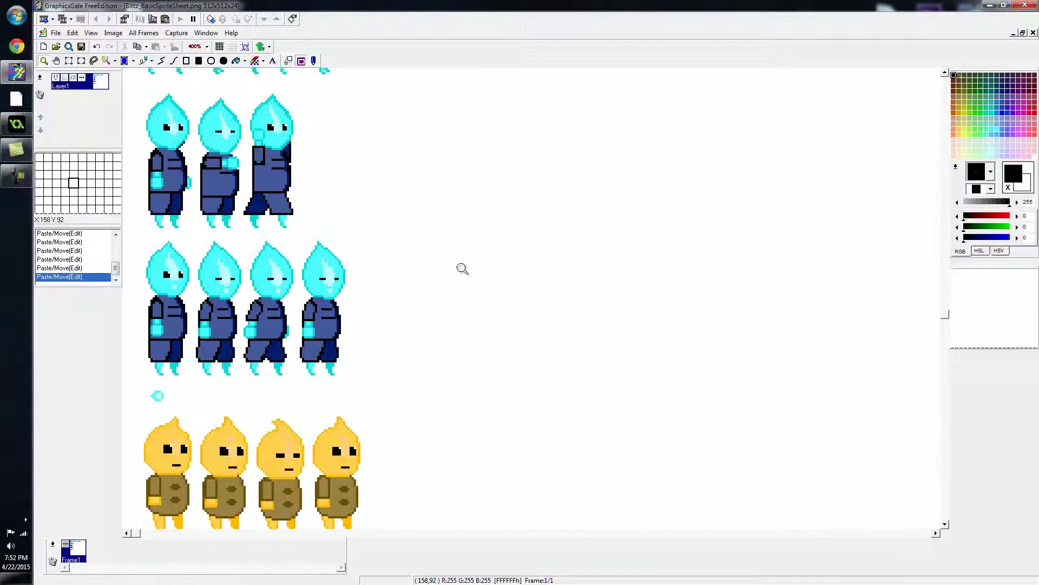
scroll(422, 303, "down", 3)
scroll(233, 309, "up", 2)
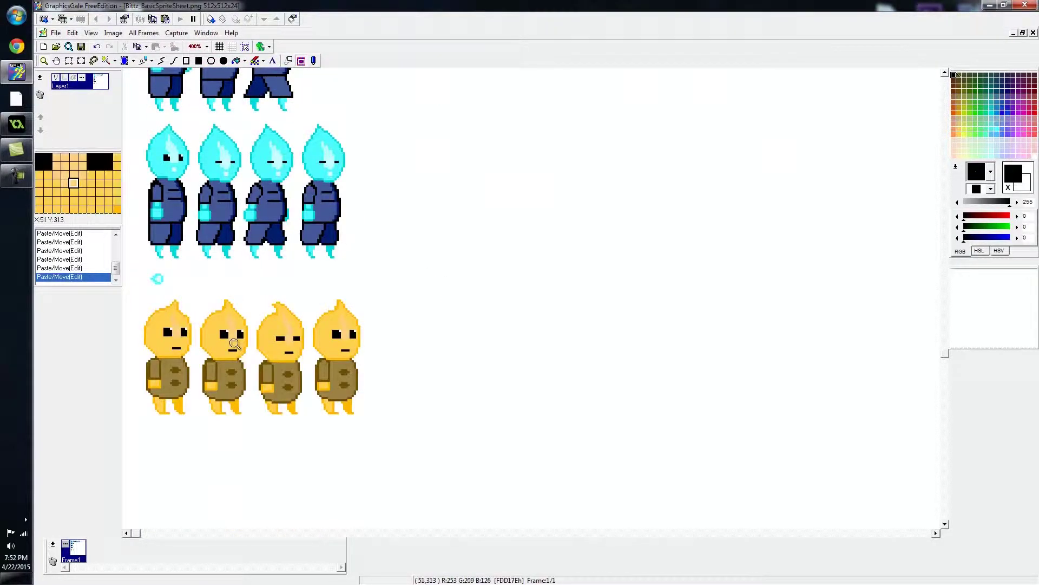
scroll(197, 321, "up", 2)
scroll(200, 336, "down", 1)
scroll(200, 346, "up", 6)
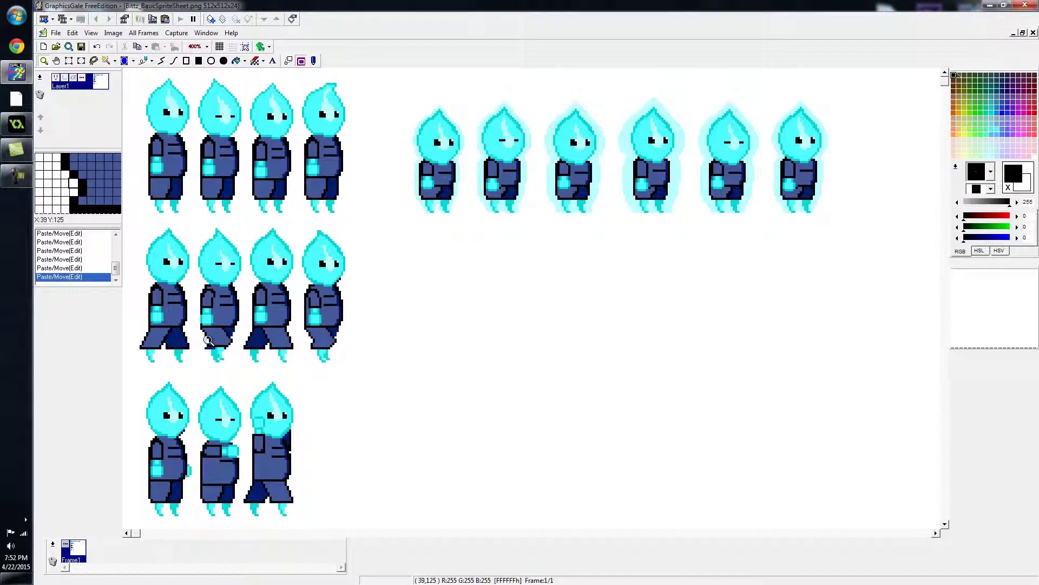
scroll(197, 331, "down", 6)
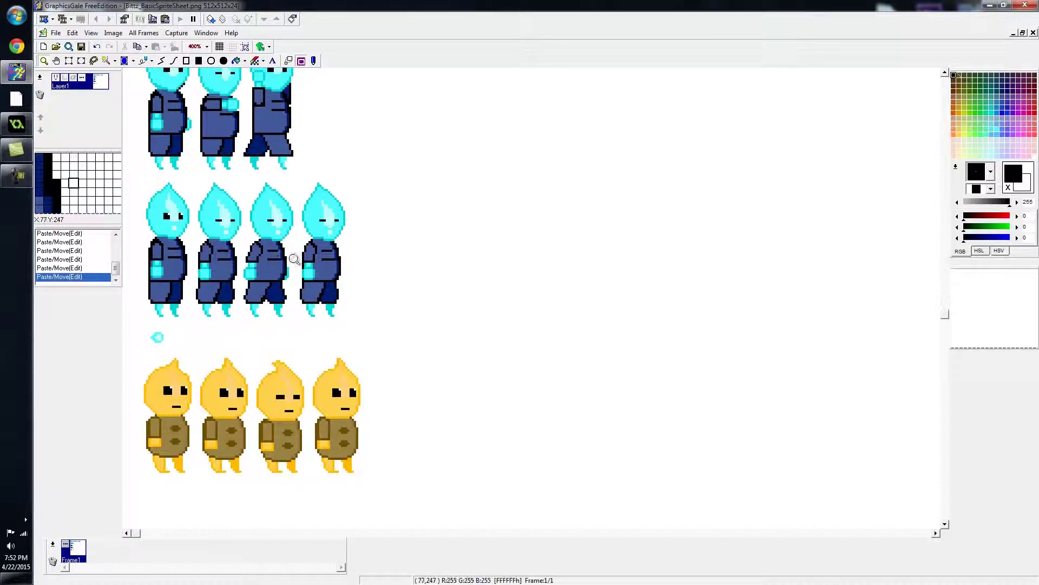
scroll(373, 267, "up", 6)
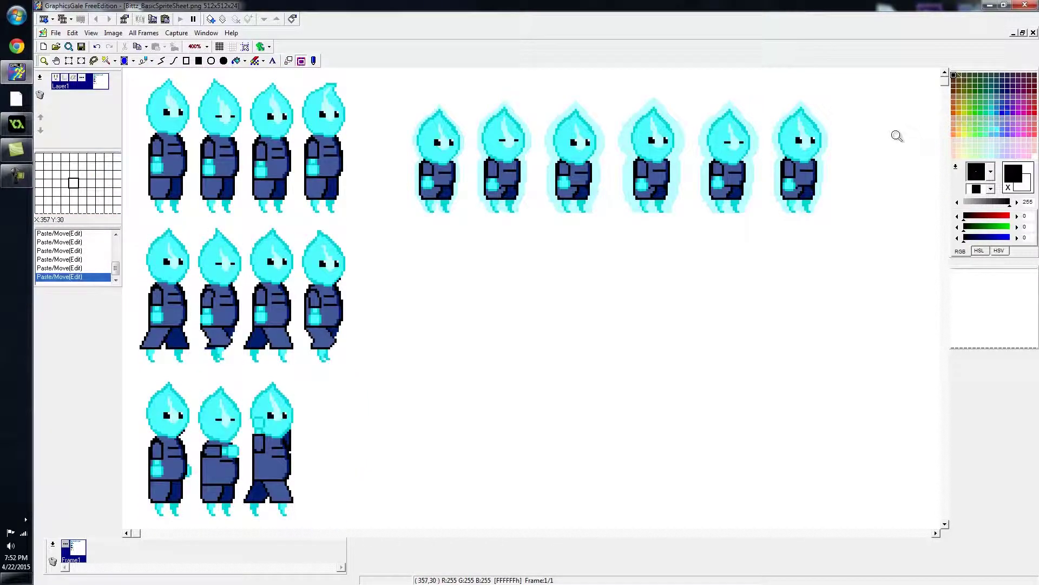
left_click(1013, 33)
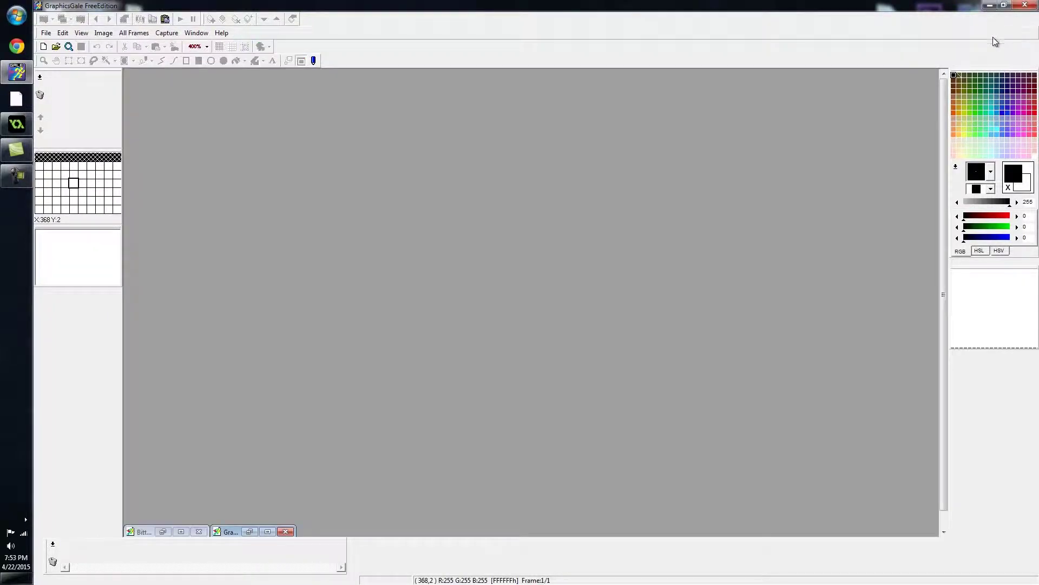
Start File > Open and browse up from the backgrounds folder into Bittz_Character
left_click(46, 33)
left_click(63, 58)
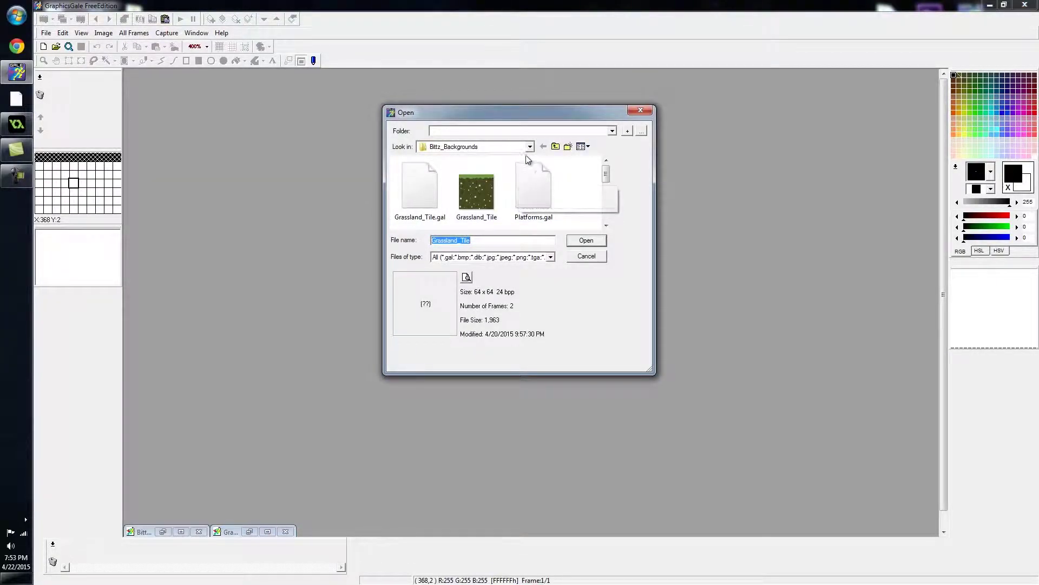
left_click(530, 146)
left_click(449, 241)
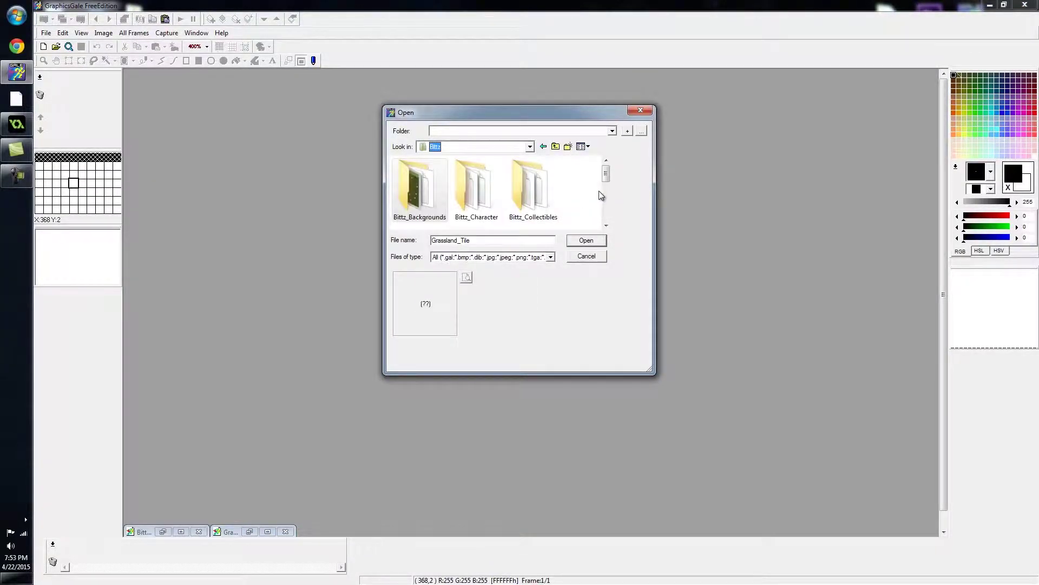
double_click(504, 193)
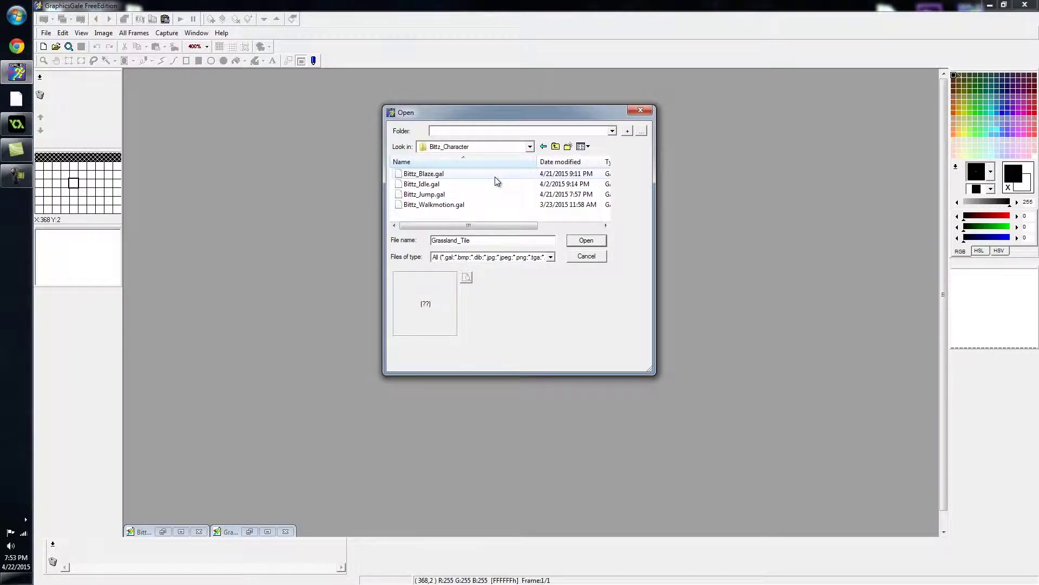
scroll(515, 175, "right", 1)
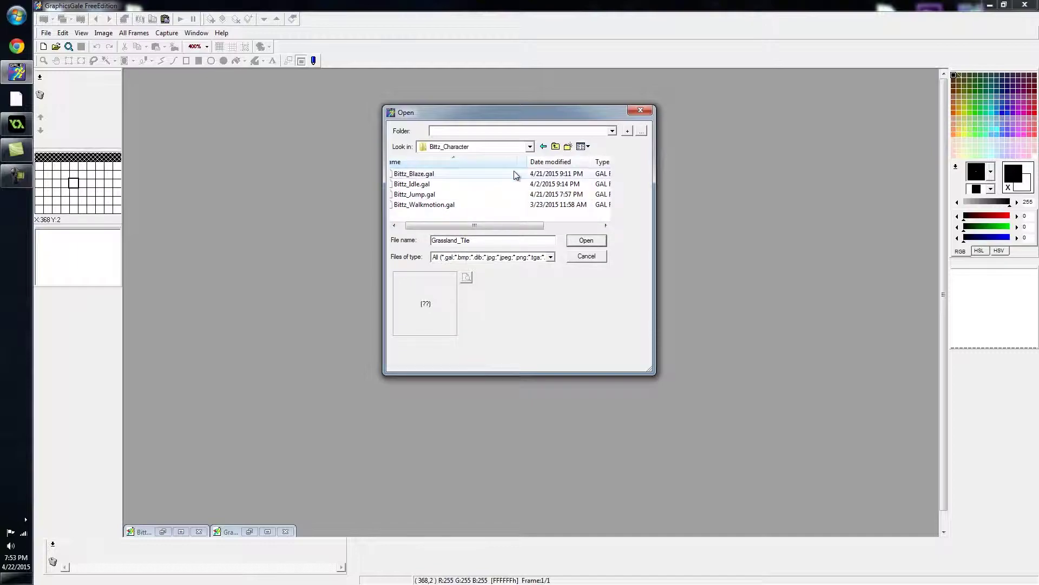
scroll(498, 172, "left", 1)
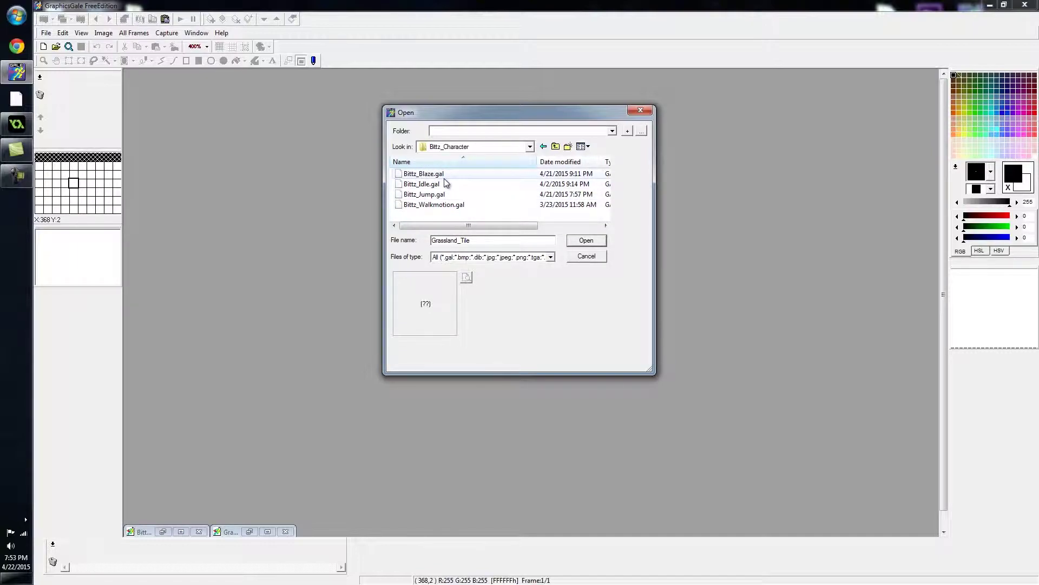
Open Bittz_Blaze.gal, maximize its window and zoom the canvas to 1000%
double_click(423, 173)
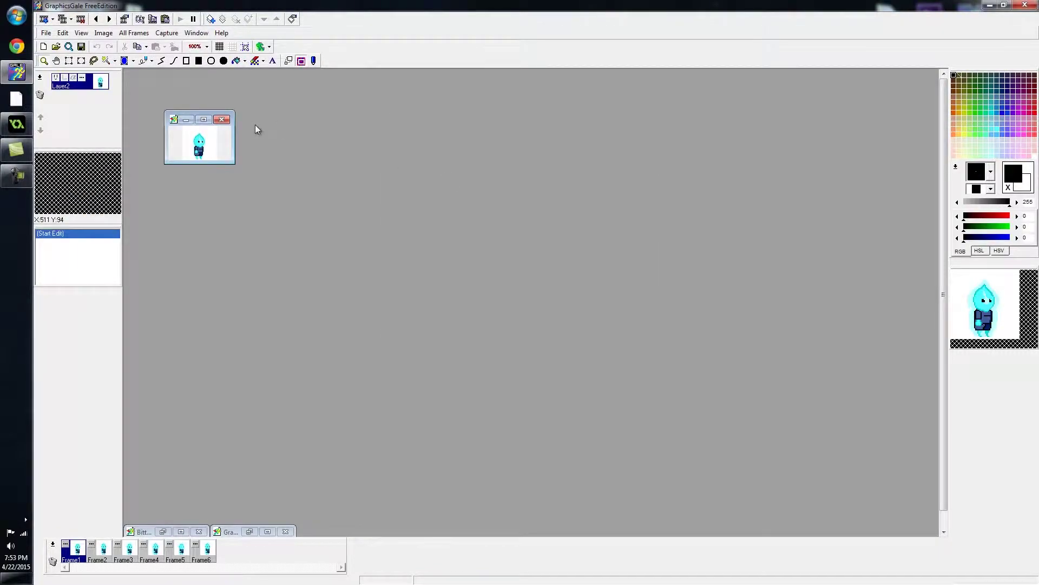
double_click(203, 115)
scroll(540, 305, "up", 5)
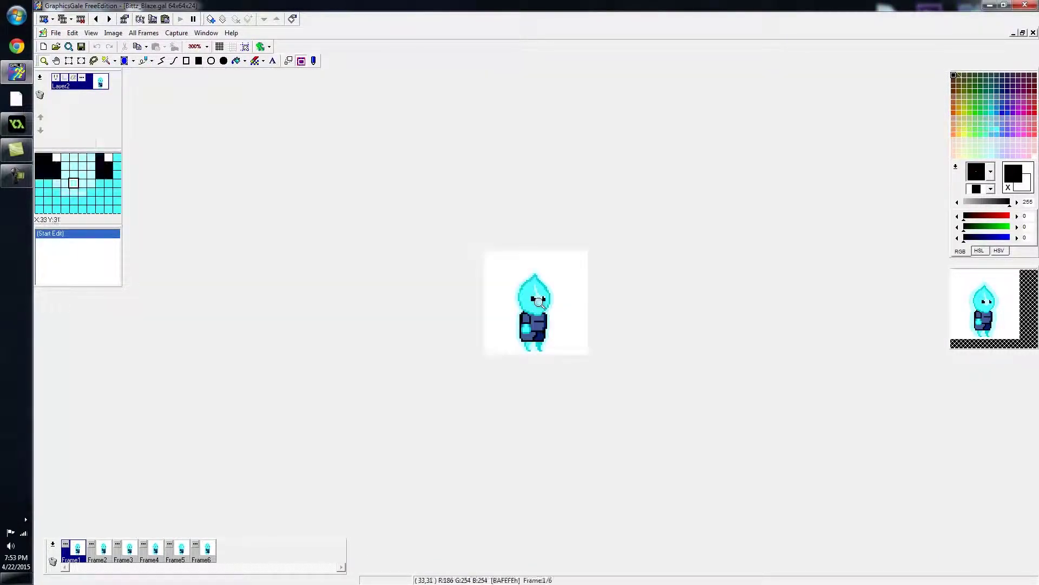
scroll(540, 305, "up", 1)
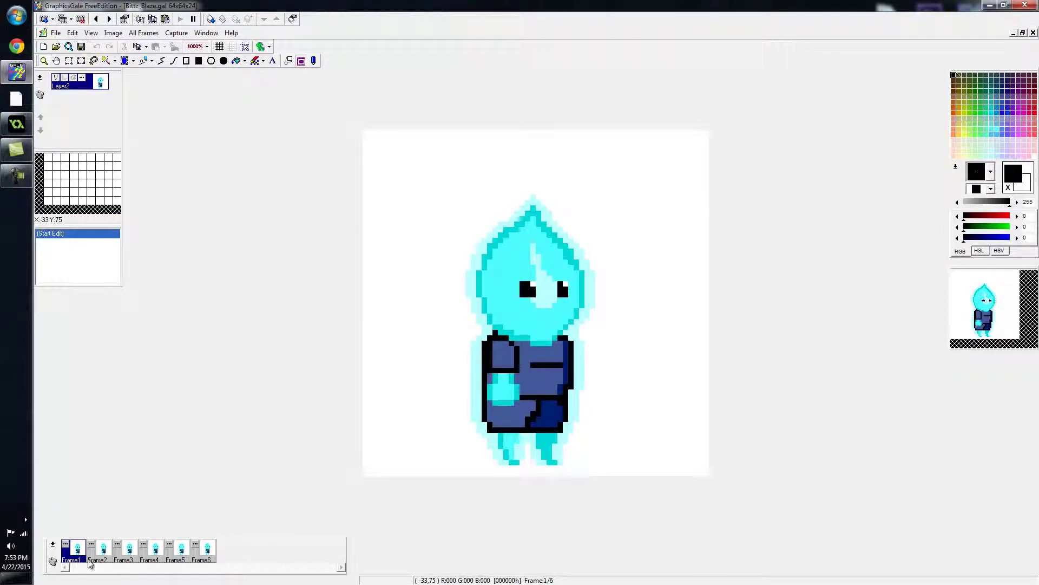
Flip between Frame1 and Frame2 to compare the open and closed eyes
left_click(109, 556)
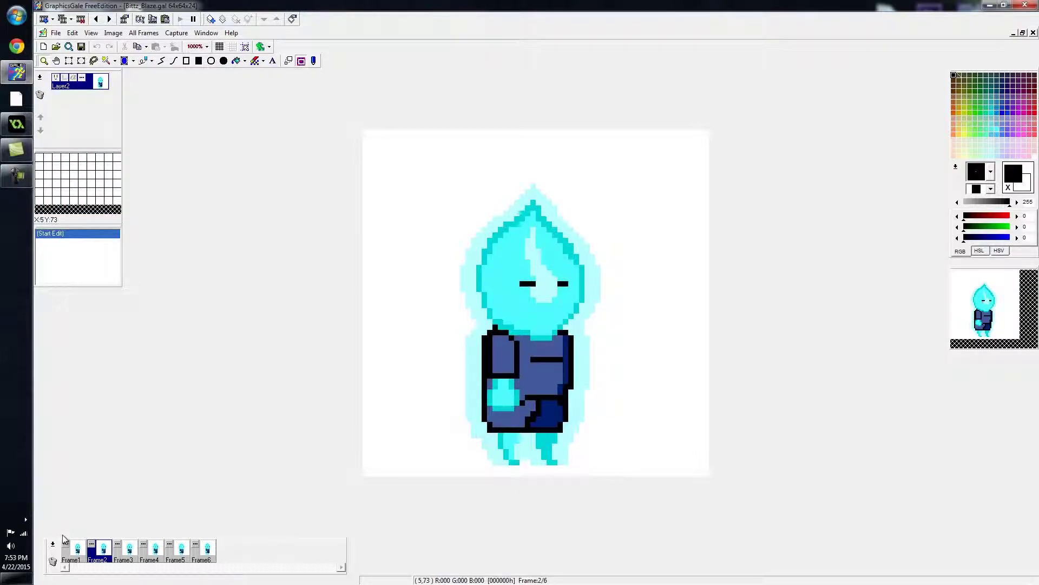
left_click(77, 549)
left_click(92, 551)
left_click(78, 550)
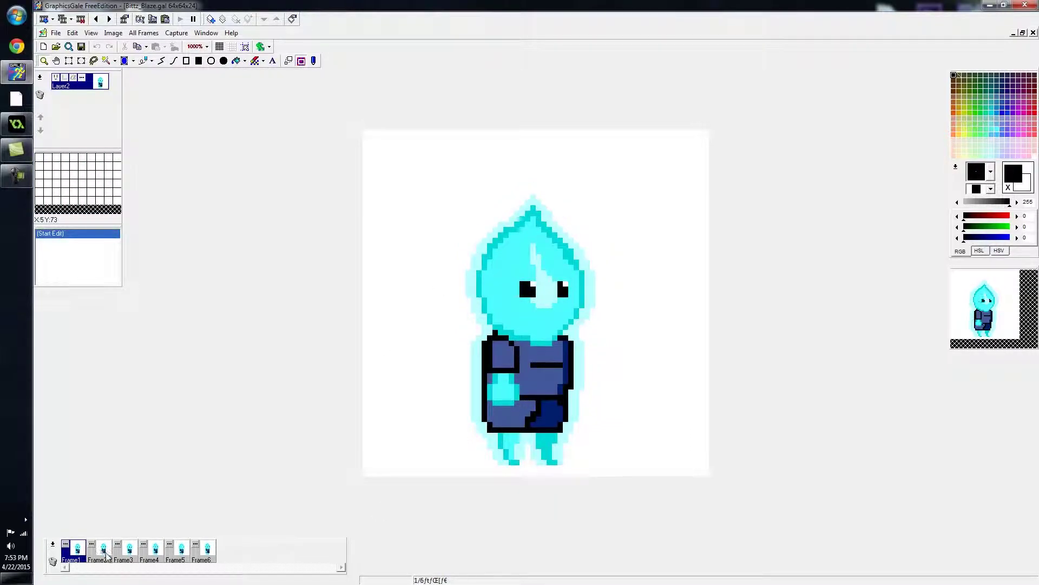
left_click(98, 551)
left_click(74, 555)
left_click(99, 556)
left_click(76, 557)
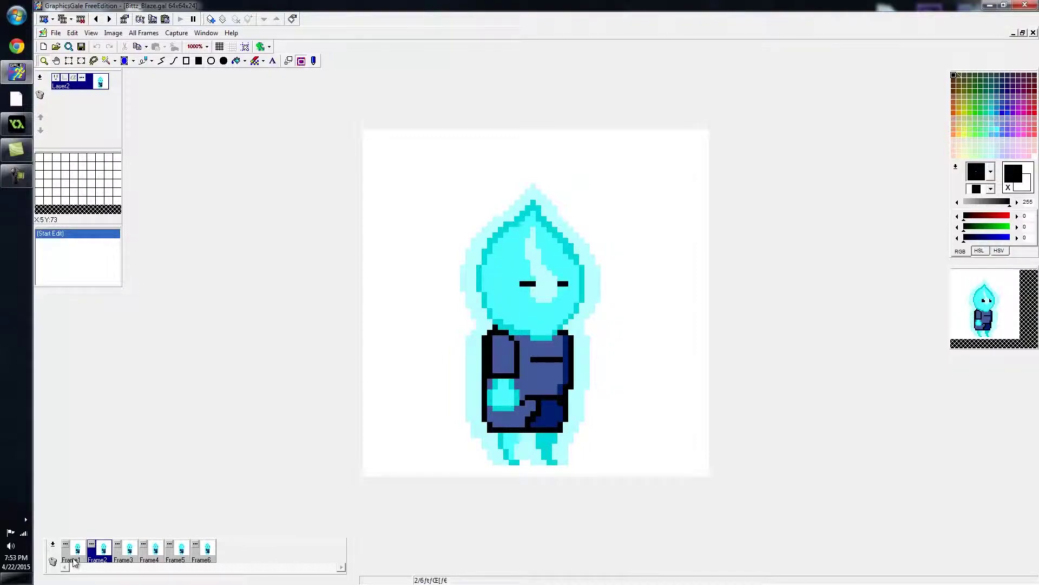
left_click(103, 558)
View Frame3 and Frame4 side by side, then Frame5 and Frame6
left_click(133, 561)
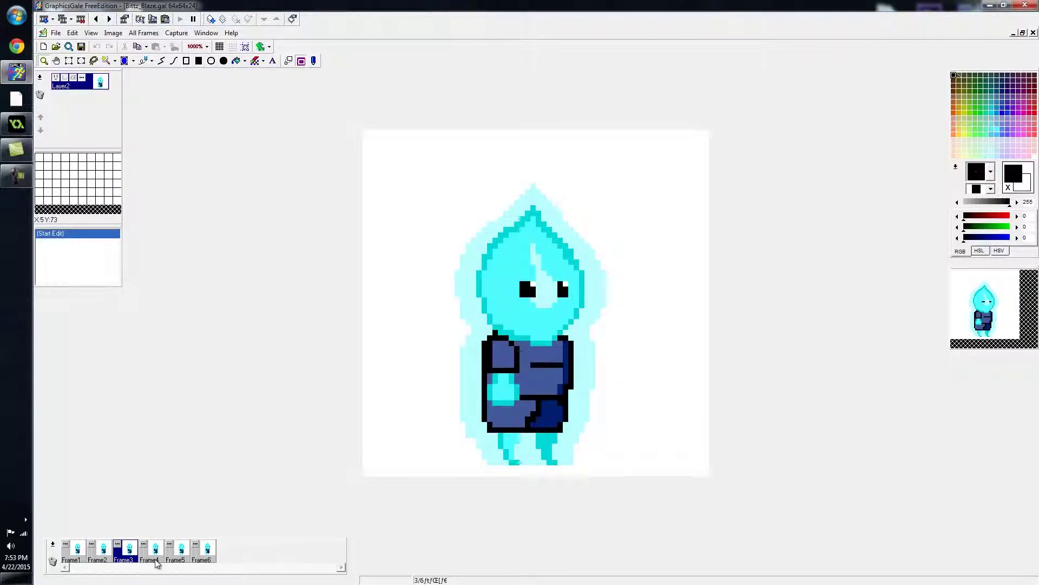
left_click(156, 563)
left_click(138, 563)
left_click(152, 563)
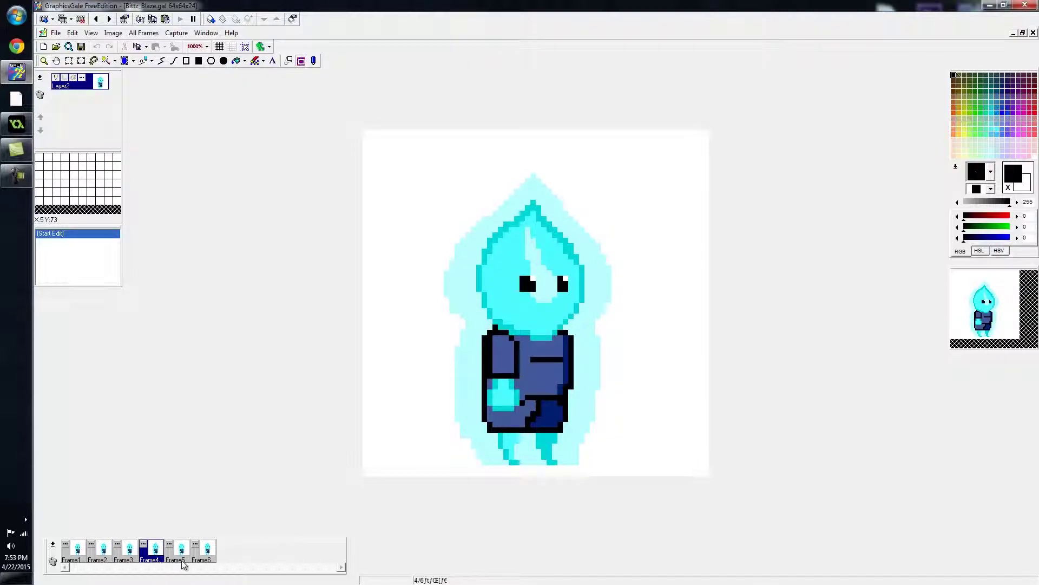
left_click(182, 563)
left_click(208, 563)
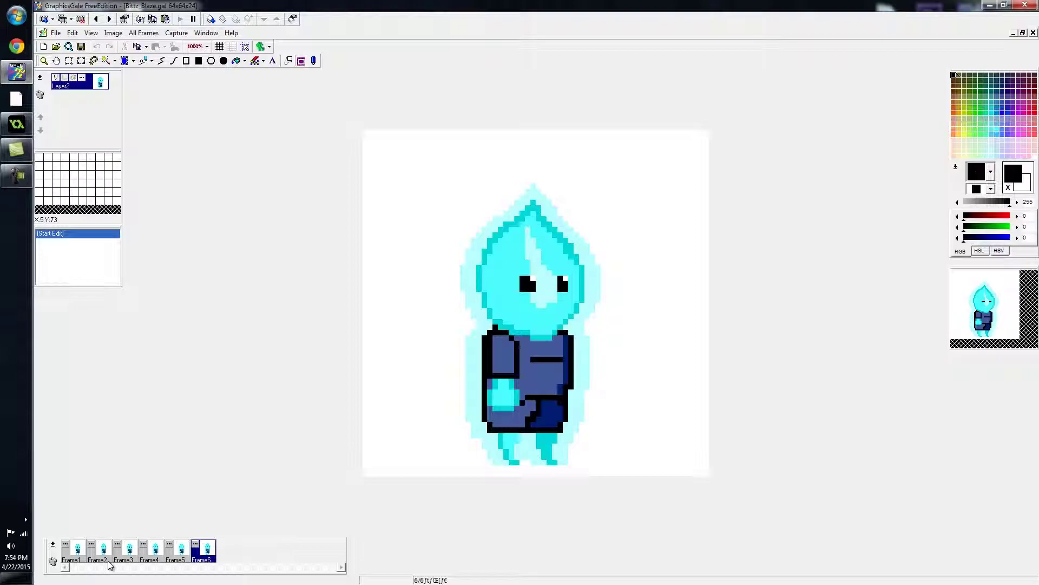
Step through all six frames again from Frame1, ending on Frame5
left_click(84, 560)
left_click(104, 560)
left_click(133, 561)
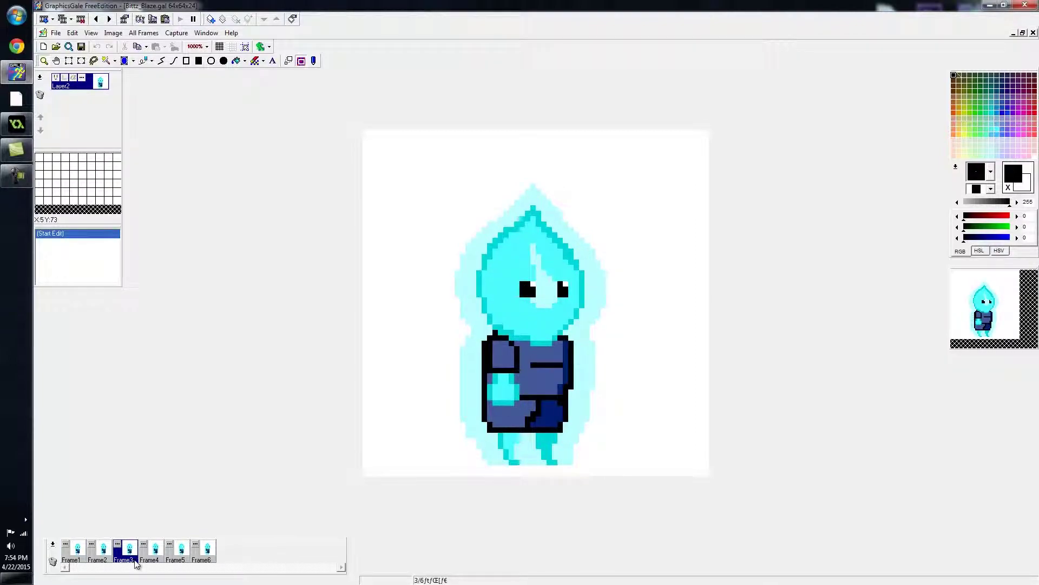
left_click(158, 561)
left_click(184, 561)
left_click(204, 559)
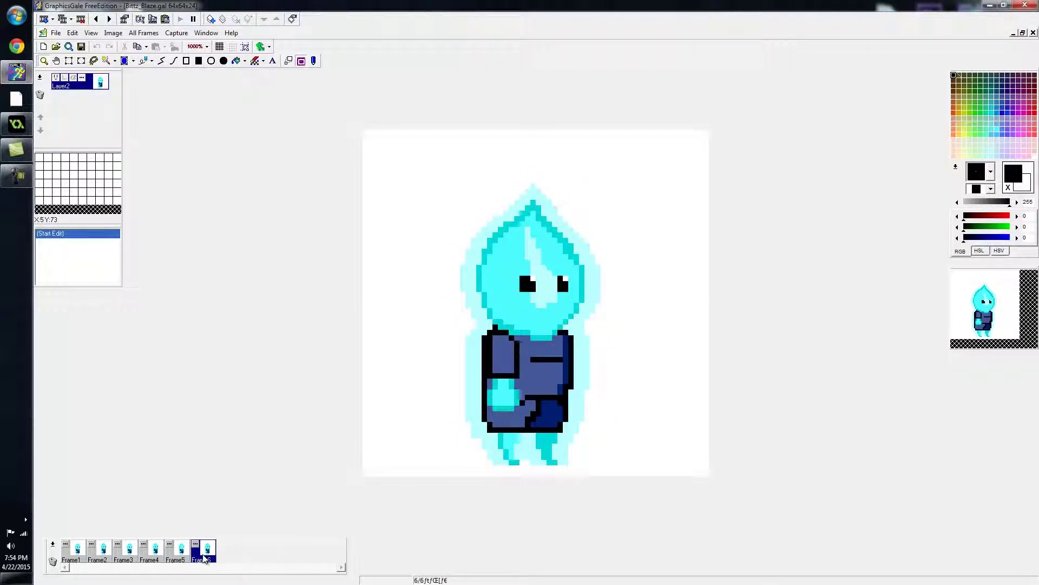
left_click(191, 553)
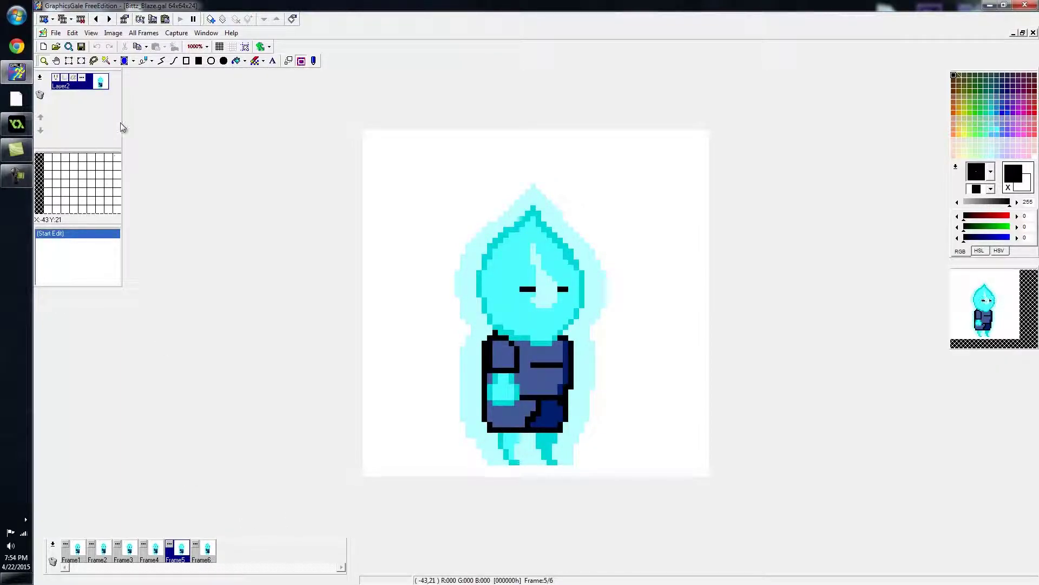
Minimize Bittz_Blaze and browse the Open dialog to the Bittz_Collectibles folder
left_click(1013, 33)
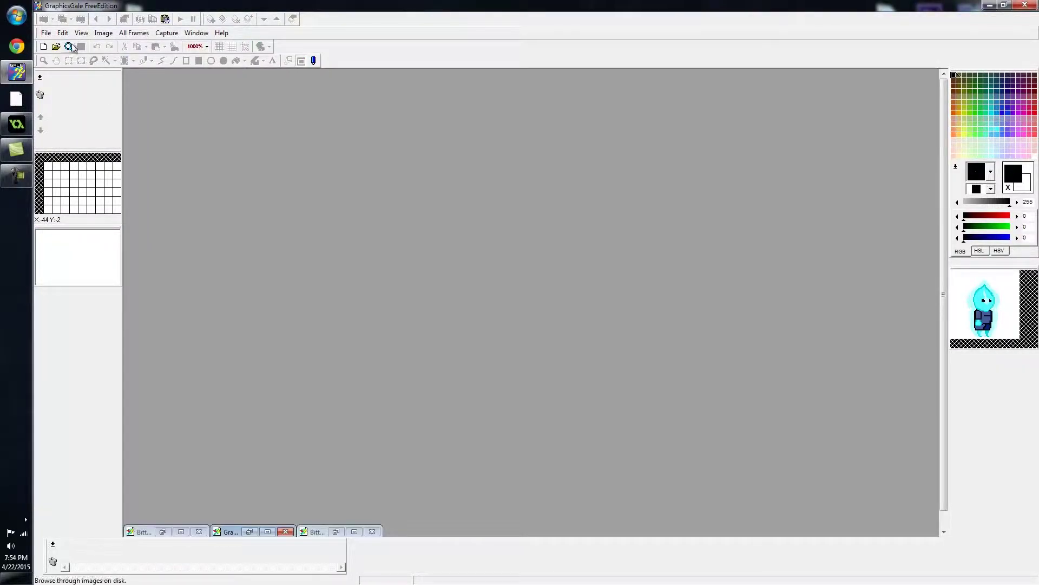
left_click(46, 33)
left_click(50, 56)
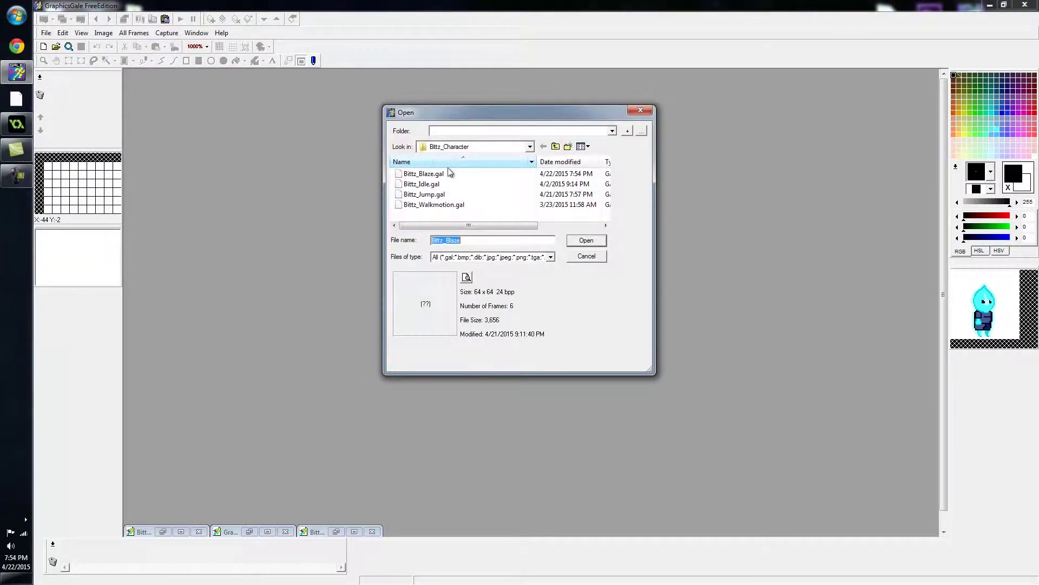
left_click(502, 151)
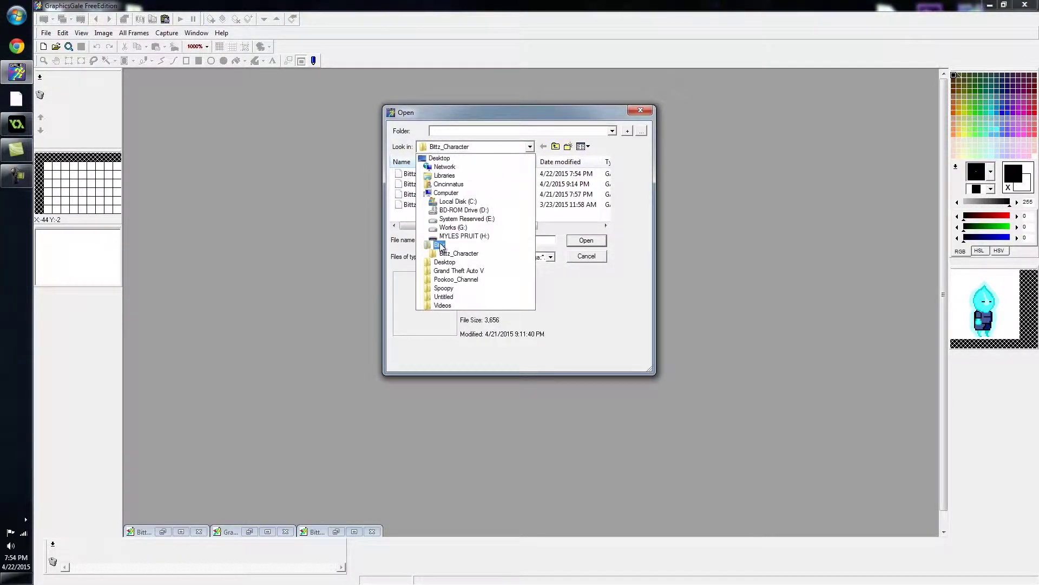
left_click(438, 242)
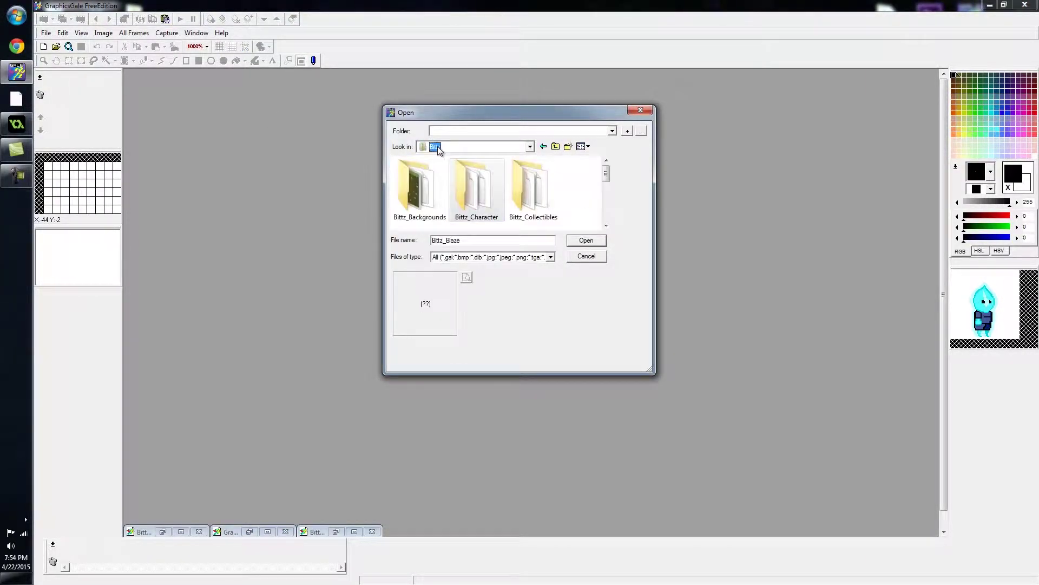
double_click(550, 193)
Open Bittz_Items.gal enlarged and zoomed, view its Coin1 frame, then close it
double_click(502, 178)
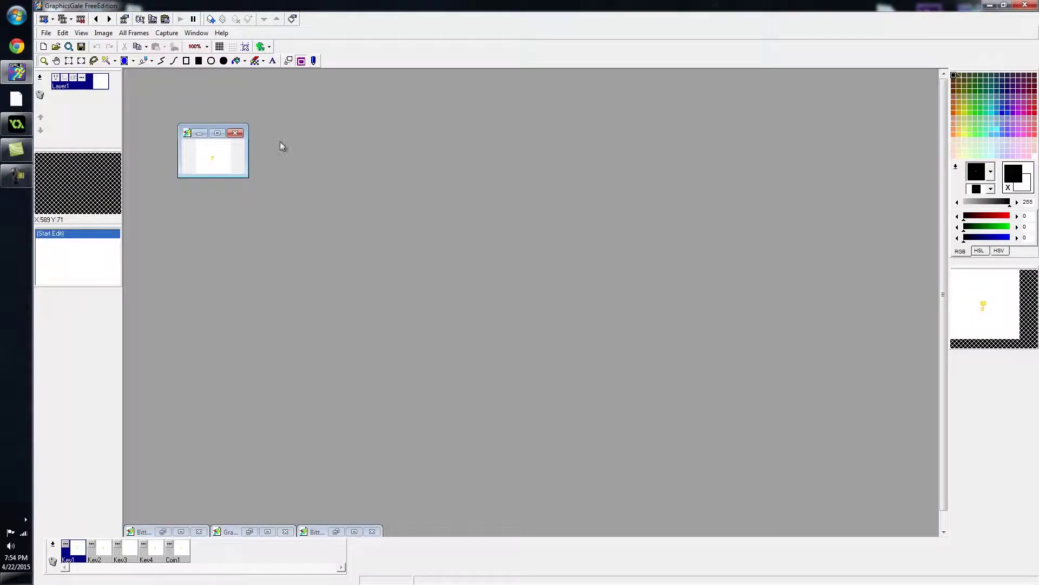
left_click(229, 133)
scroll(538, 301, "up", 6)
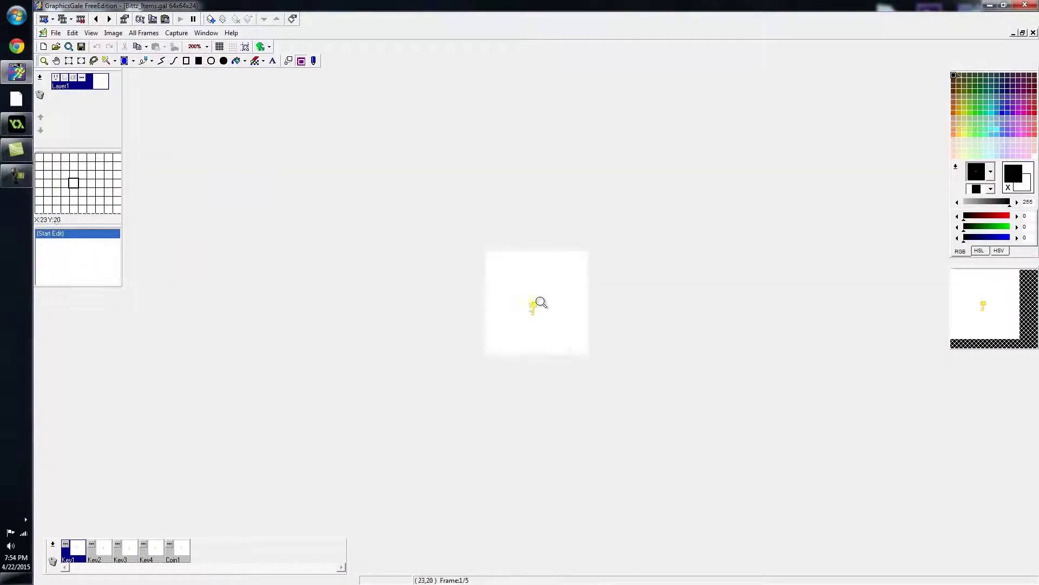
scroll(541, 302, "up", 1)
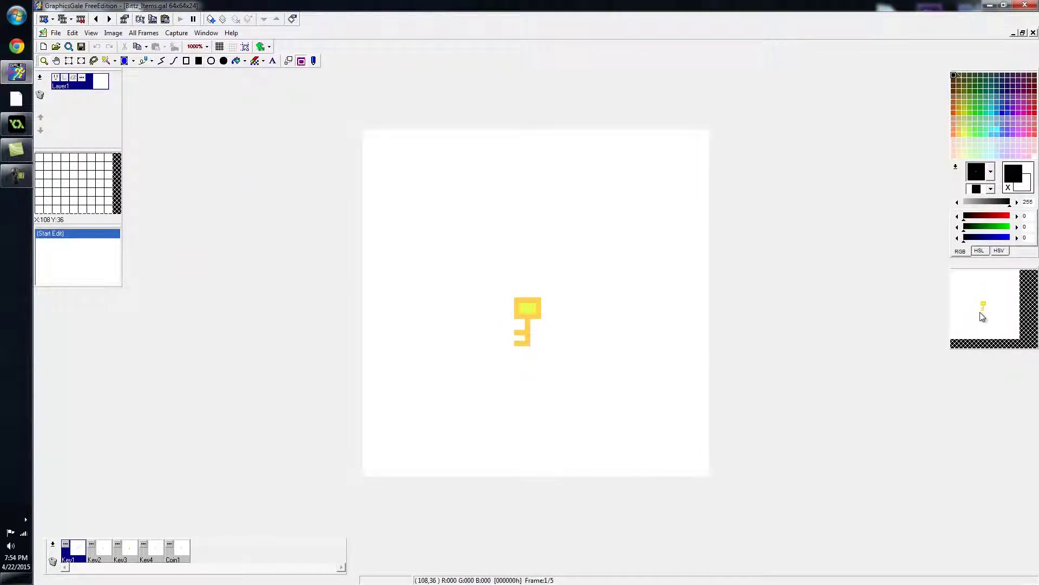
left_click(182, 563)
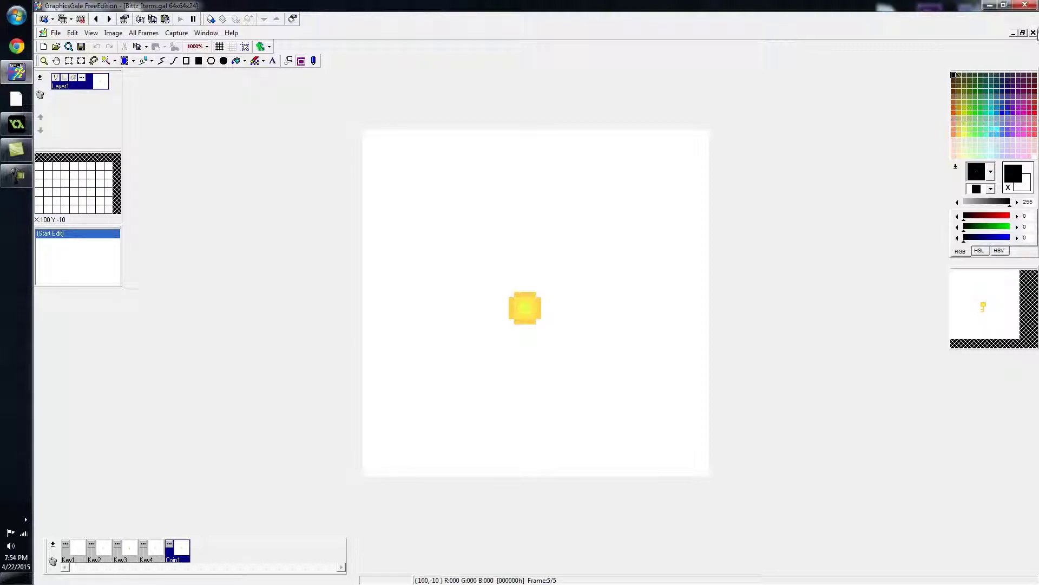
left_click(1033, 33)
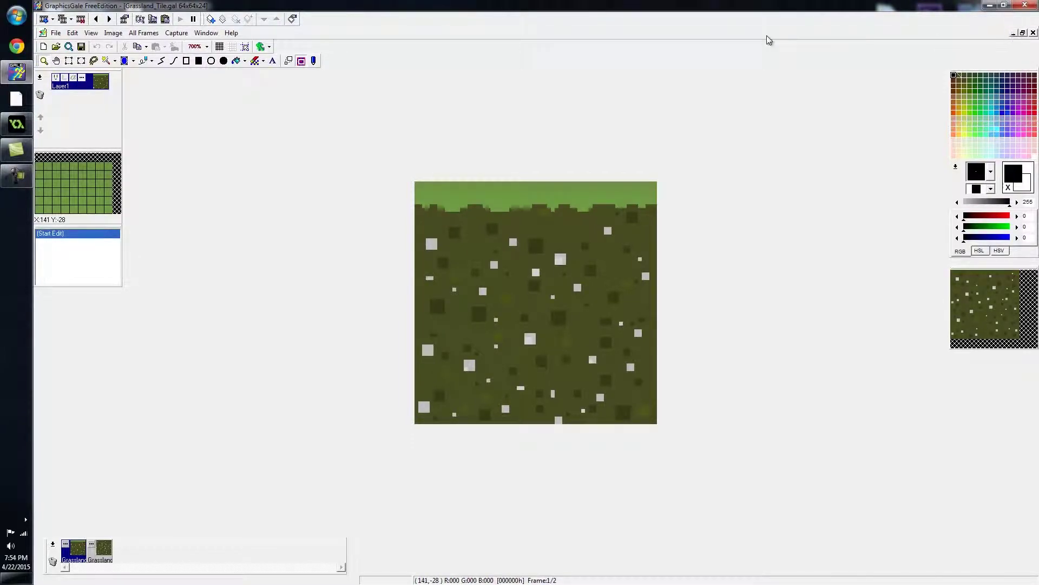
Open Bittz_SpiritPoint.gal from Bittz_Collectibles and zoom the canvas to about 900%
left_click(55, 33)
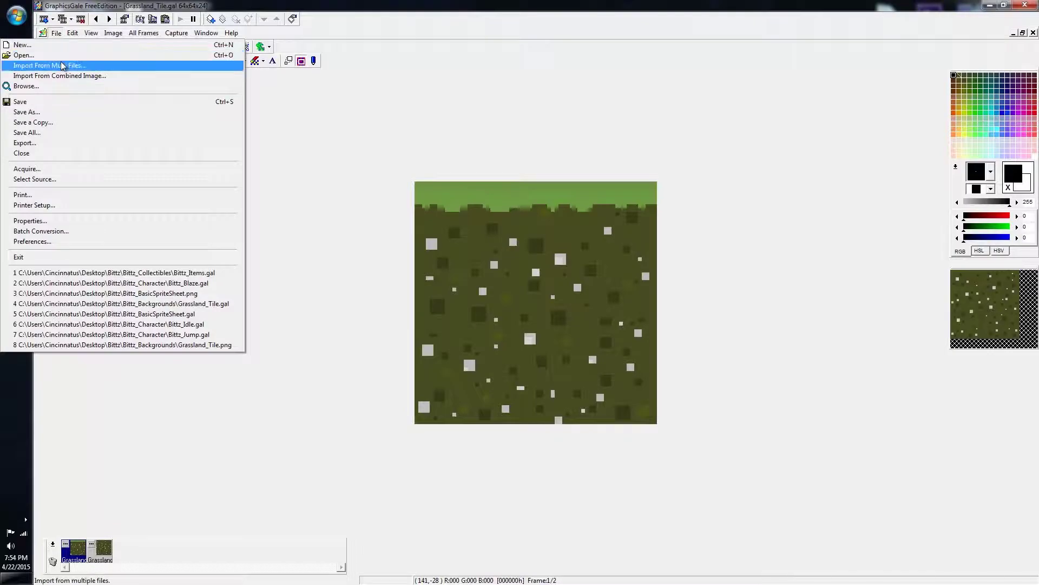
left_click(65, 61)
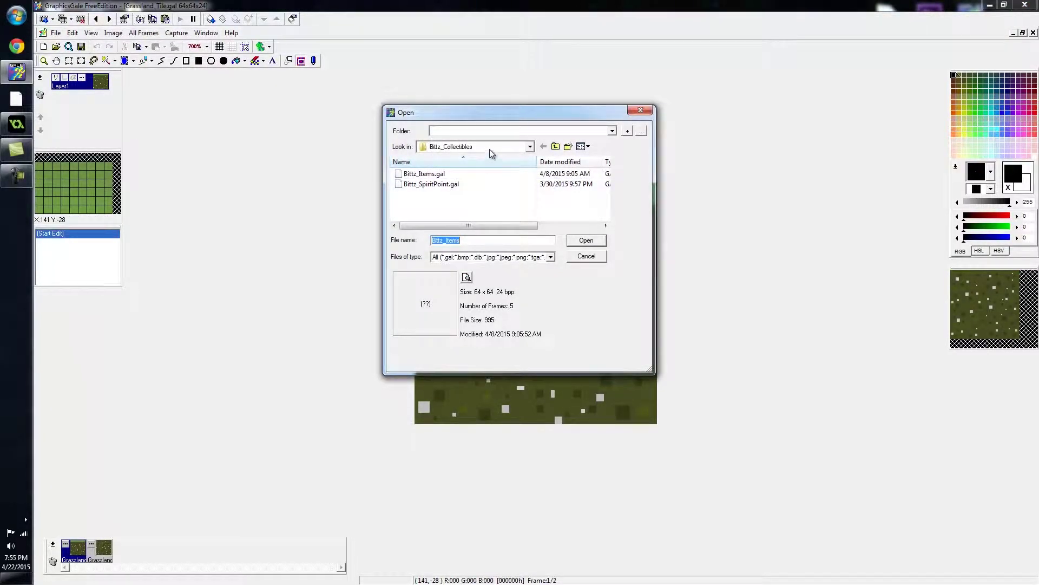
double_click(454, 186)
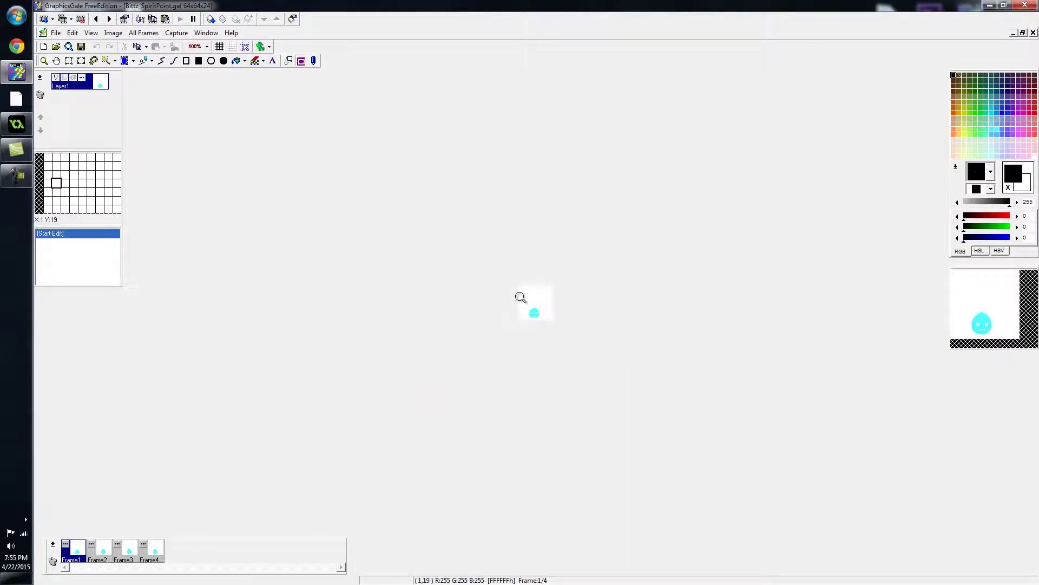
scroll(521, 297, "up", 9)
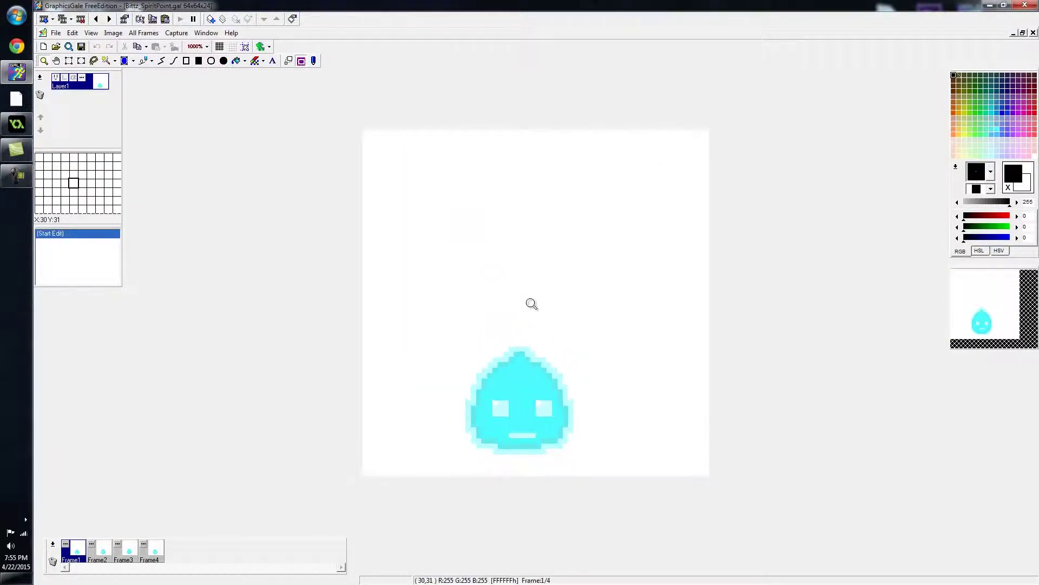
scroll(532, 304, "down", 2)
scroll(506, 379, "up", 1)
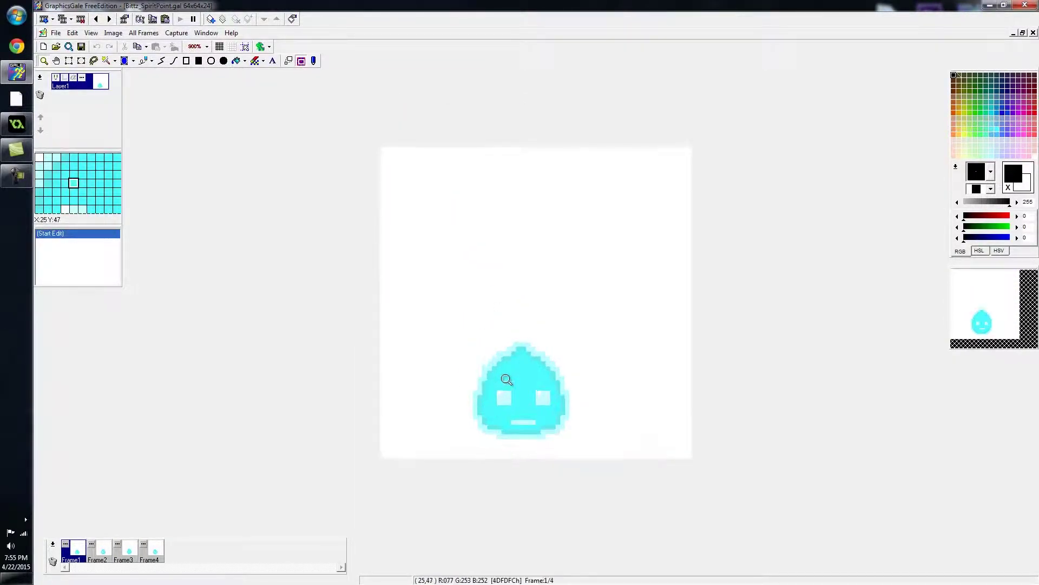
Close SpiritPoint and open Mushroom_native.gal from the Bittz enemies folder
left_click(1033, 33)
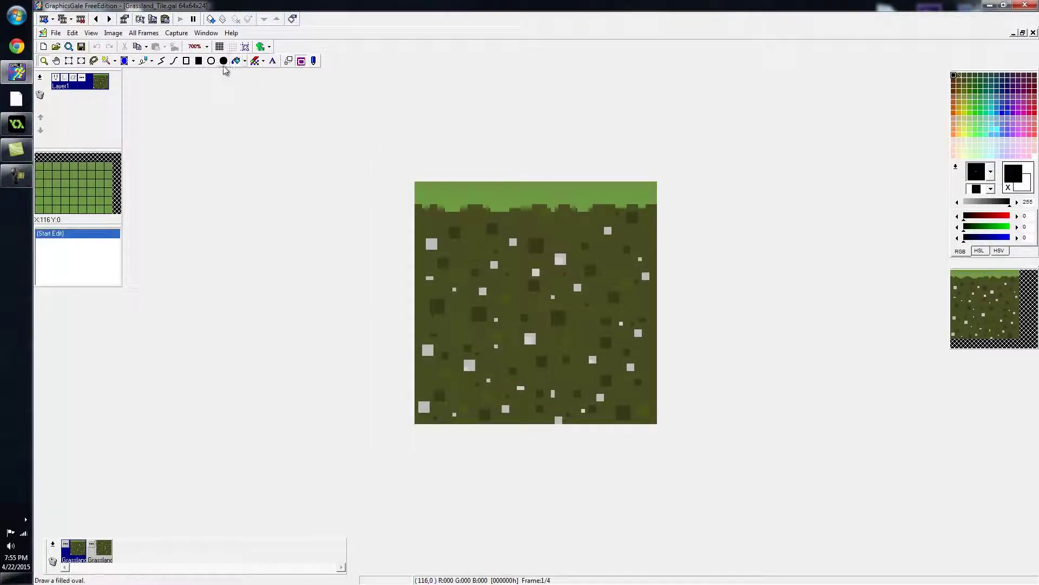
left_click(56, 33)
left_click(33, 54)
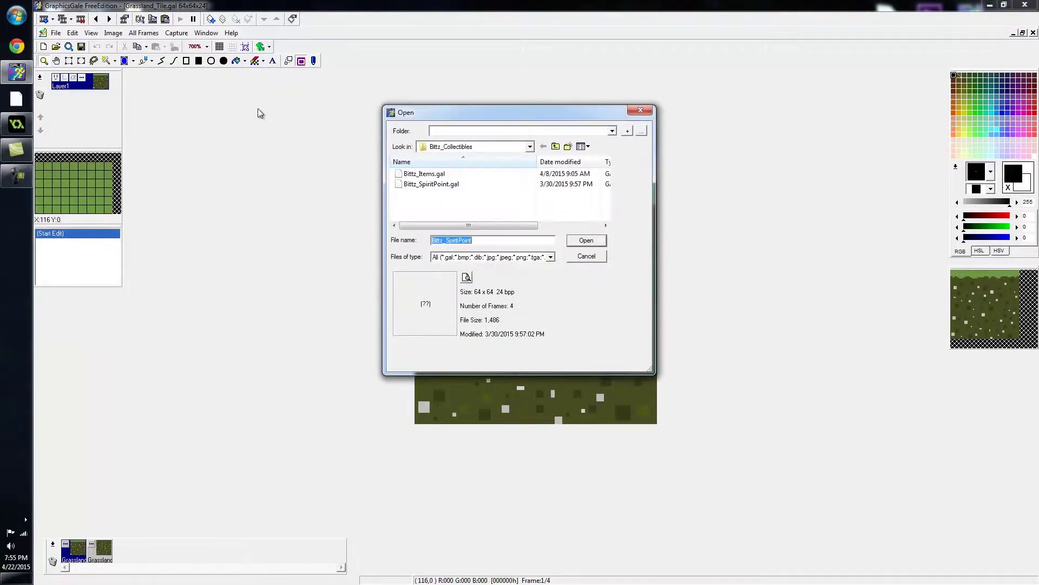
left_click(485, 148)
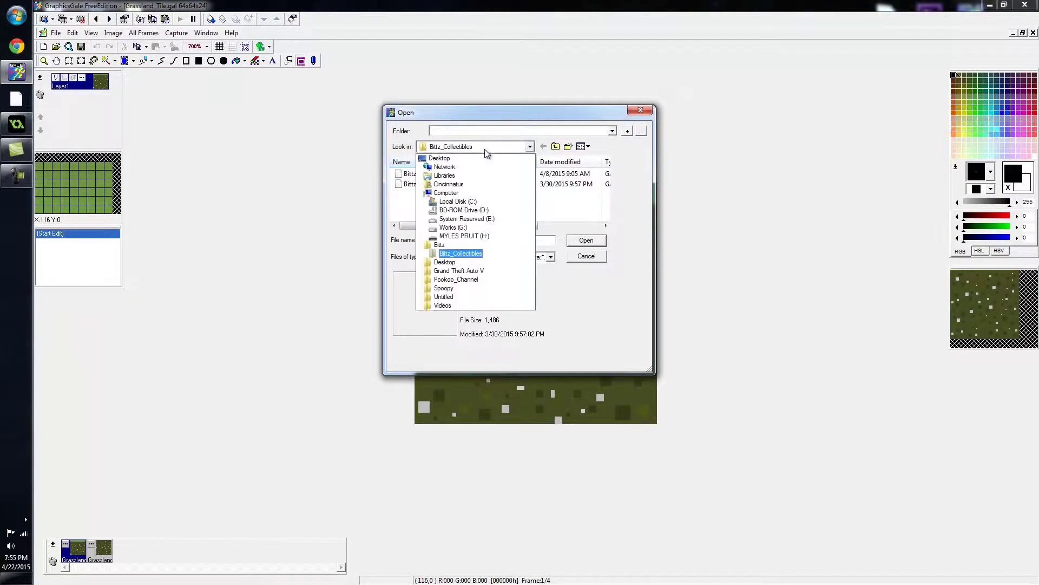
left_click(439, 245)
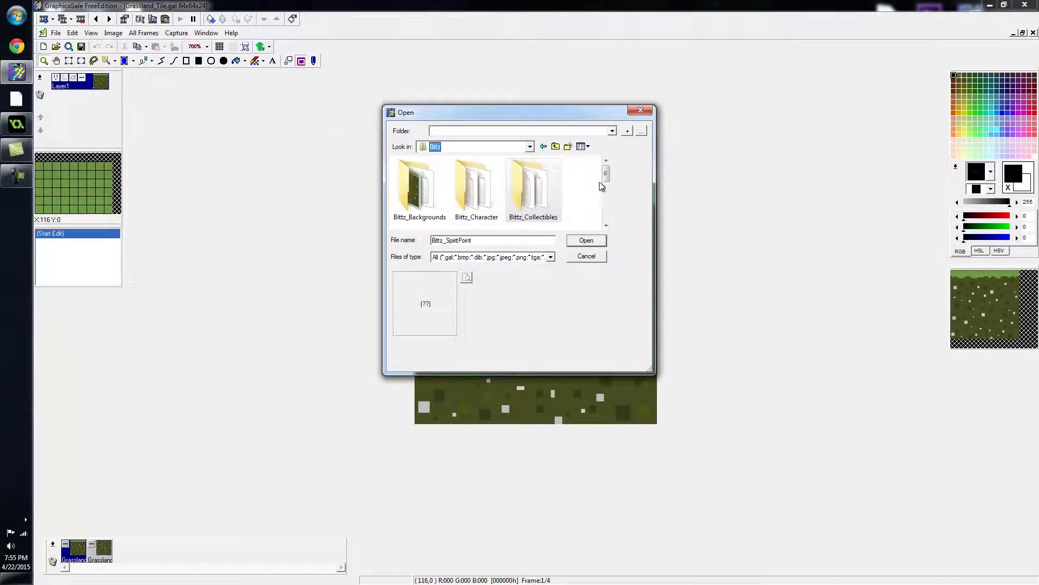
left_click_drag(600, 185, 604, 200)
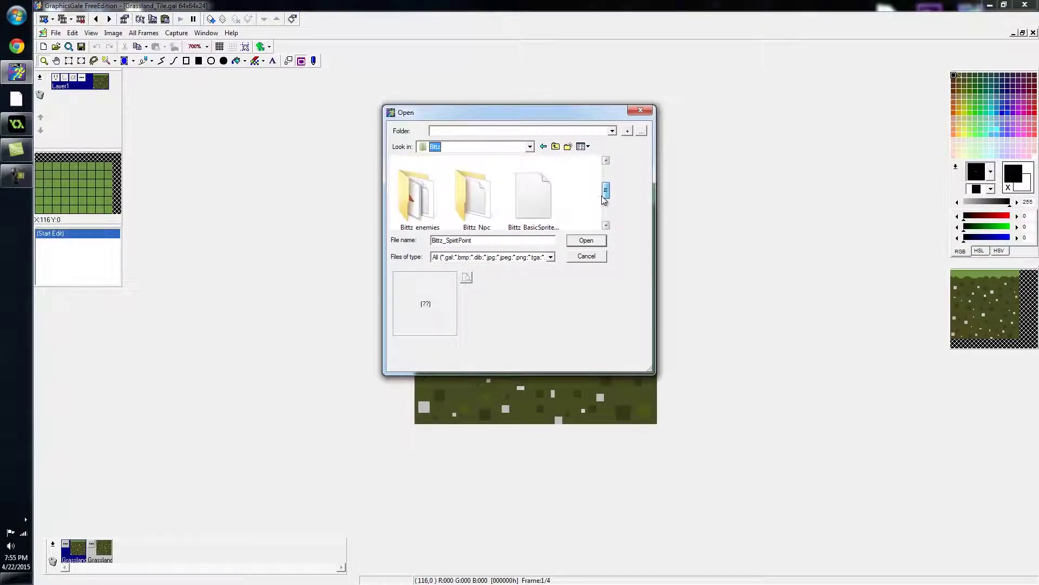
double_click(430, 197)
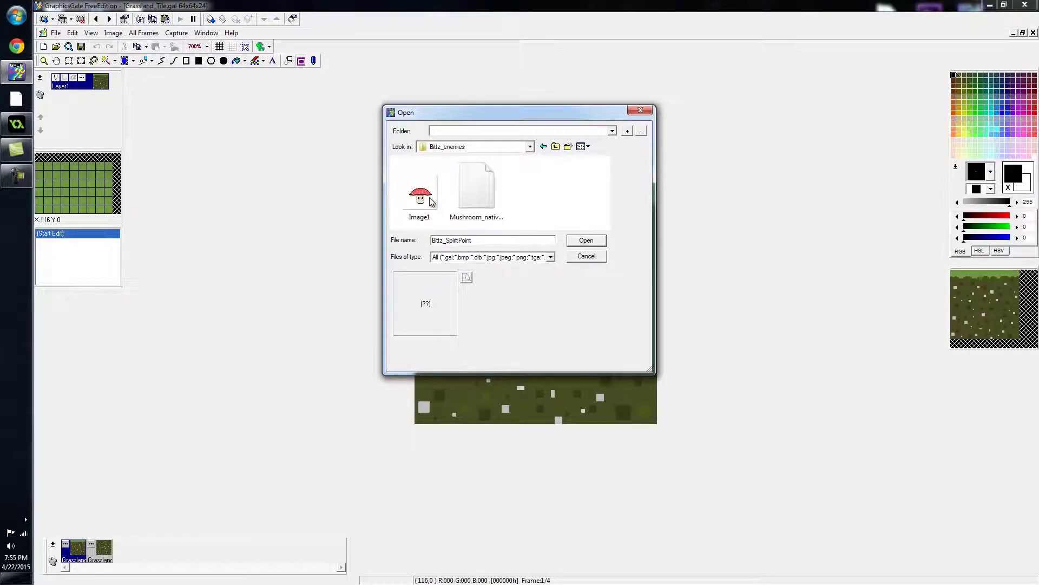
double_click(474, 199)
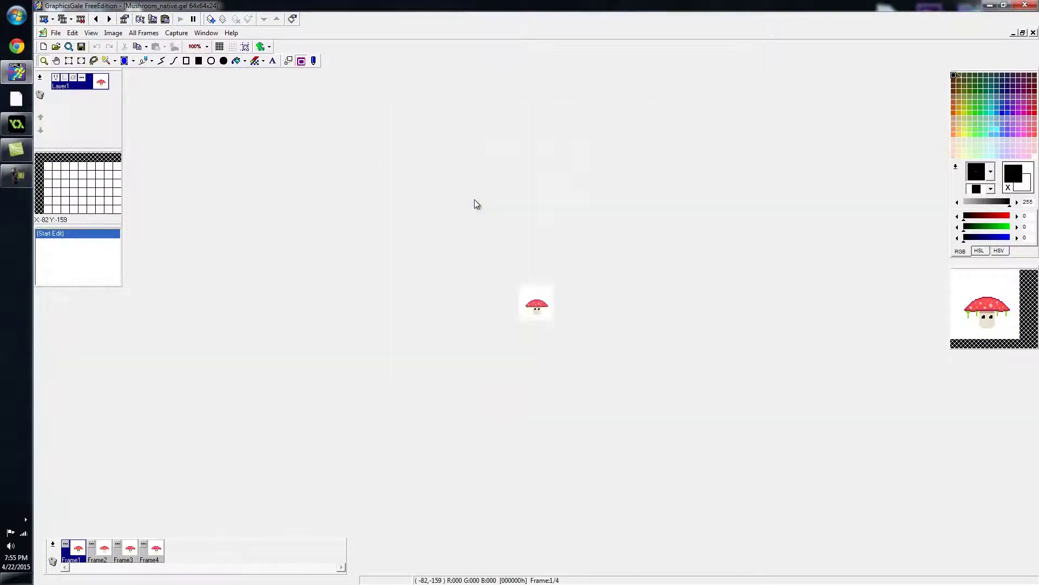
Zoom in on the mushroom enemy and step through Frame1 to Frame4 twice
scroll(543, 297, "up", 5)
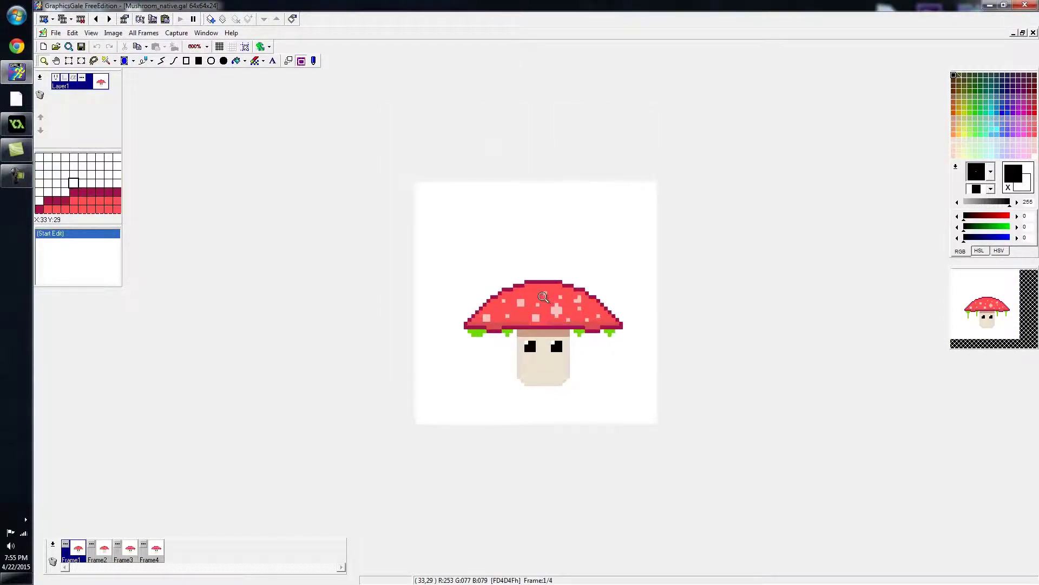
scroll(543, 297, "up", 4)
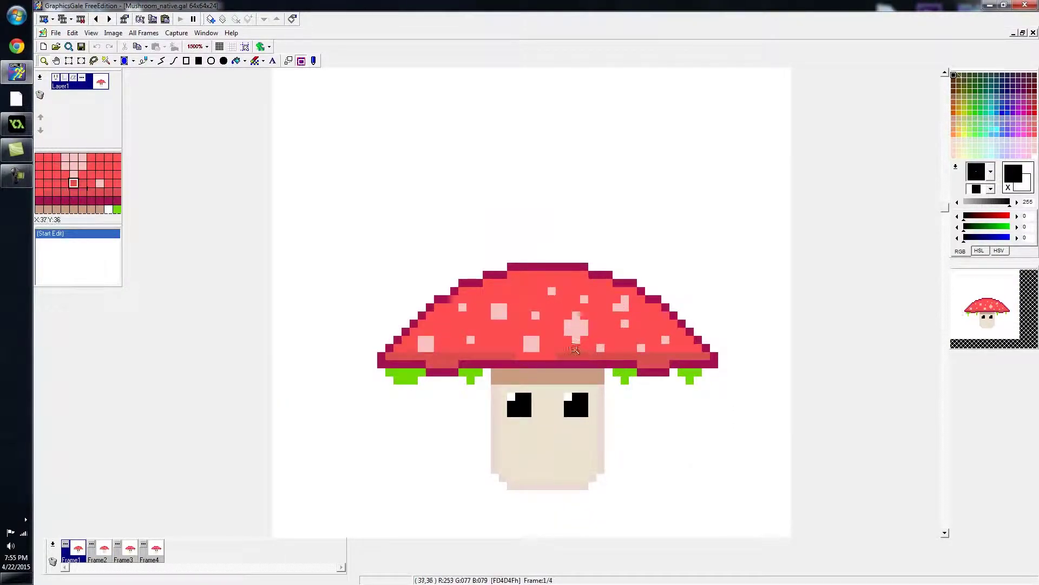
scroll(573, 350, "down", 2)
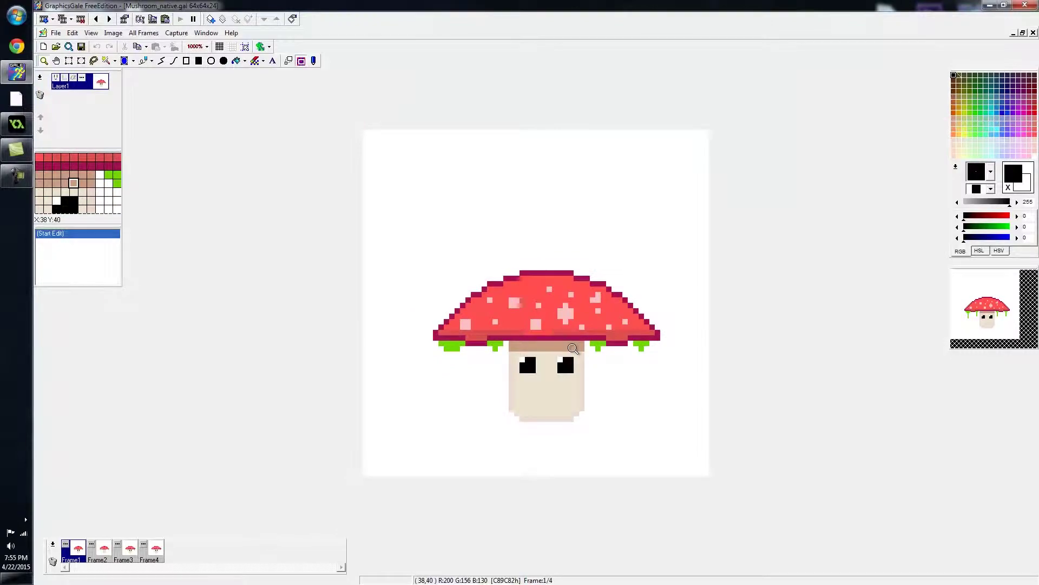
left_click(105, 553)
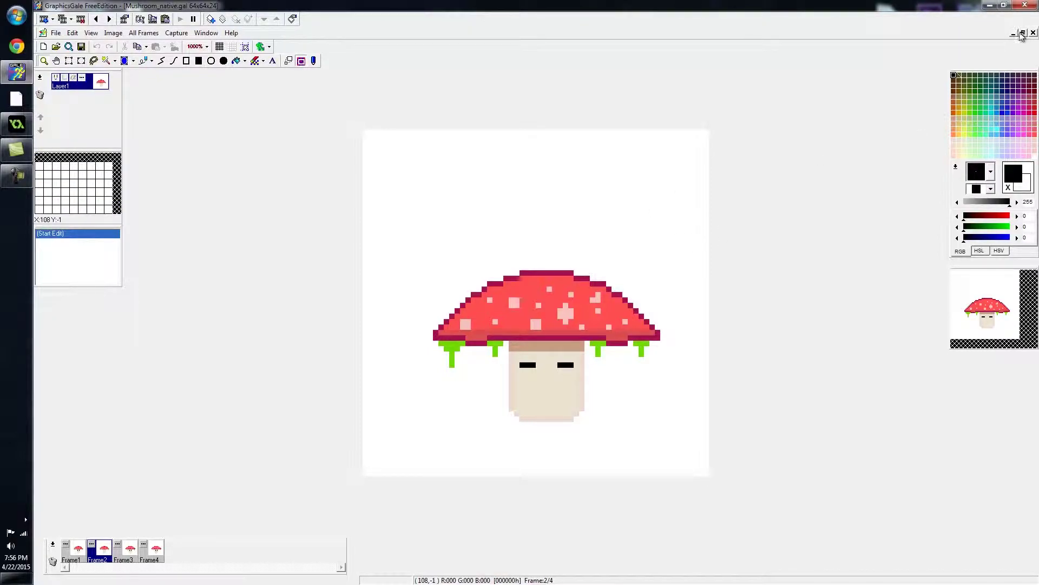
left_click(128, 551)
left_click(152, 558)
left_click(78, 555)
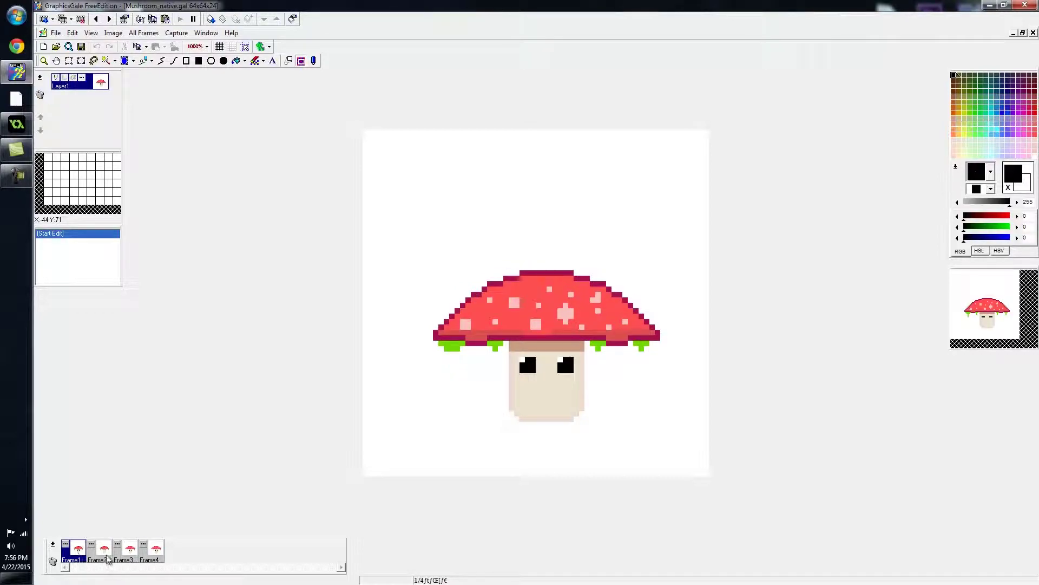
left_click(104, 554)
left_click(127, 558)
left_click(153, 555)
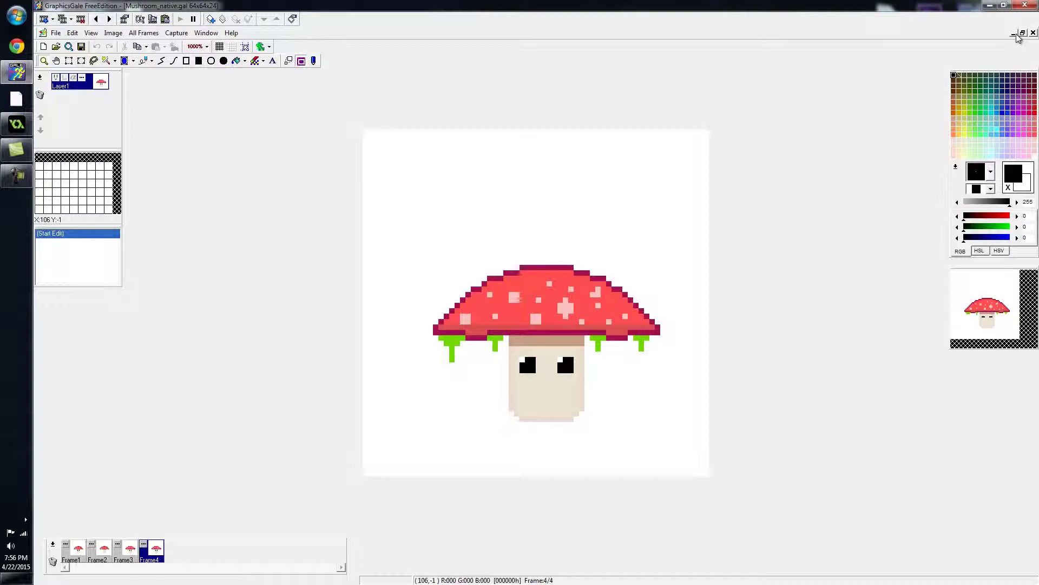
Dismiss the window docking menu and close the Mushroom_native document
right_click(986, 35)
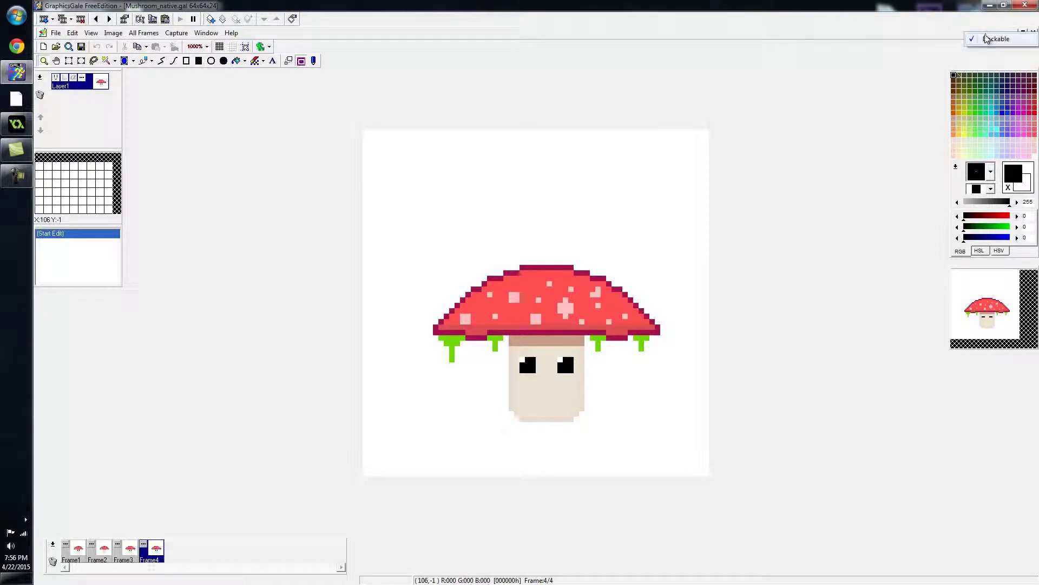
left_click(985, 39)
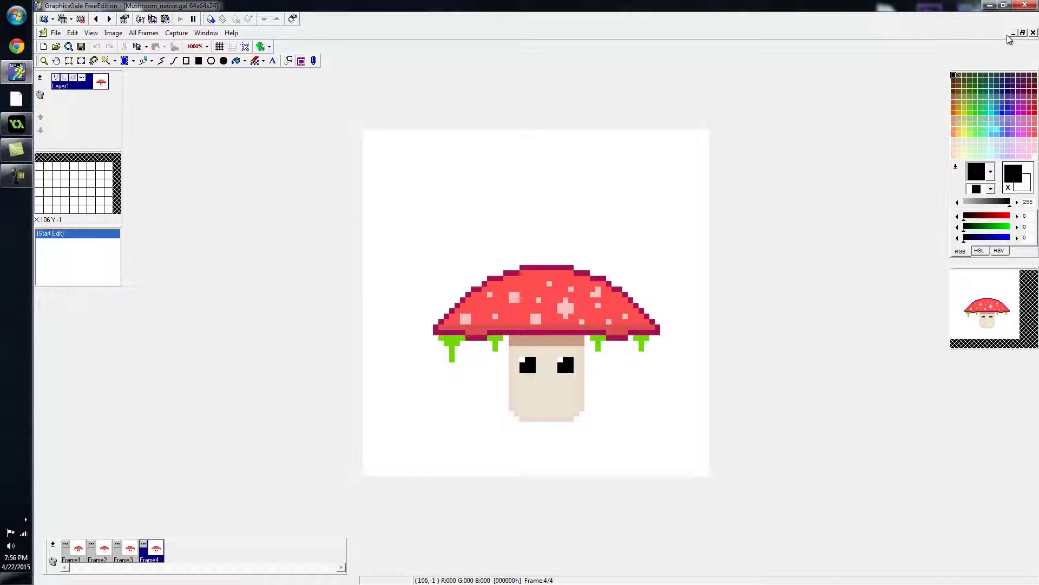
left_click(1033, 33)
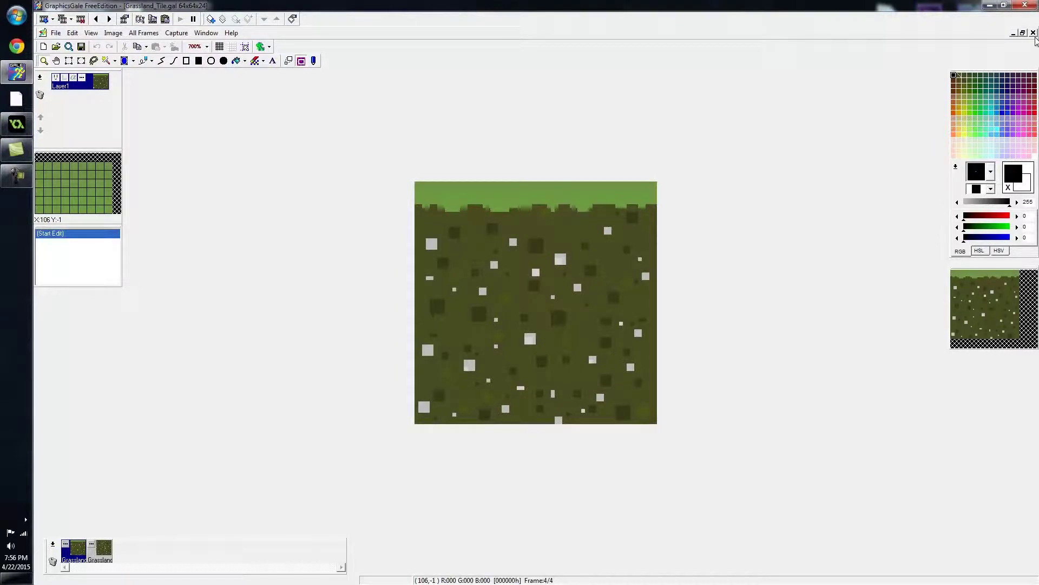
Close Grassland_Tile and Bittz_BasicSpriteSheet, then minimize the Bittz_Blaze window
left_click(1034, 33)
scroll(533, 306, "down", 5)
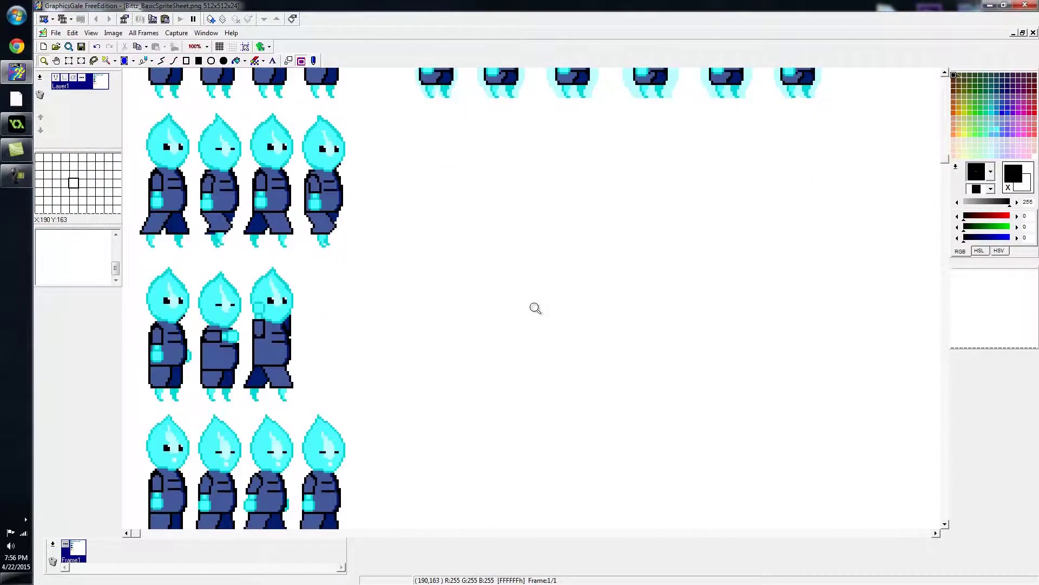
scroll(534, 306, "up", 5)
scroll(529, 314, "down", 1)
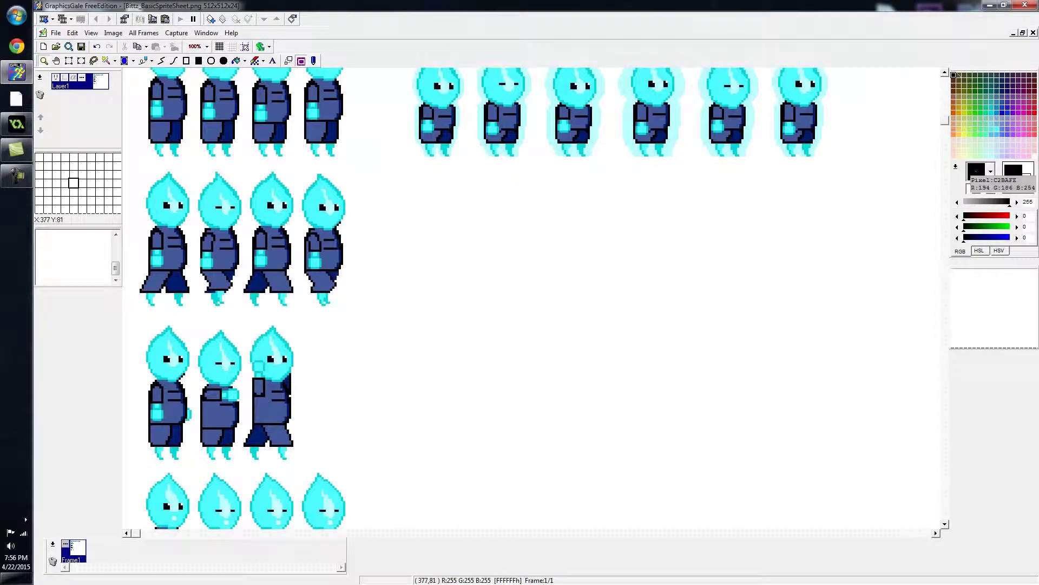
scroll(543, 209, "up", 1)
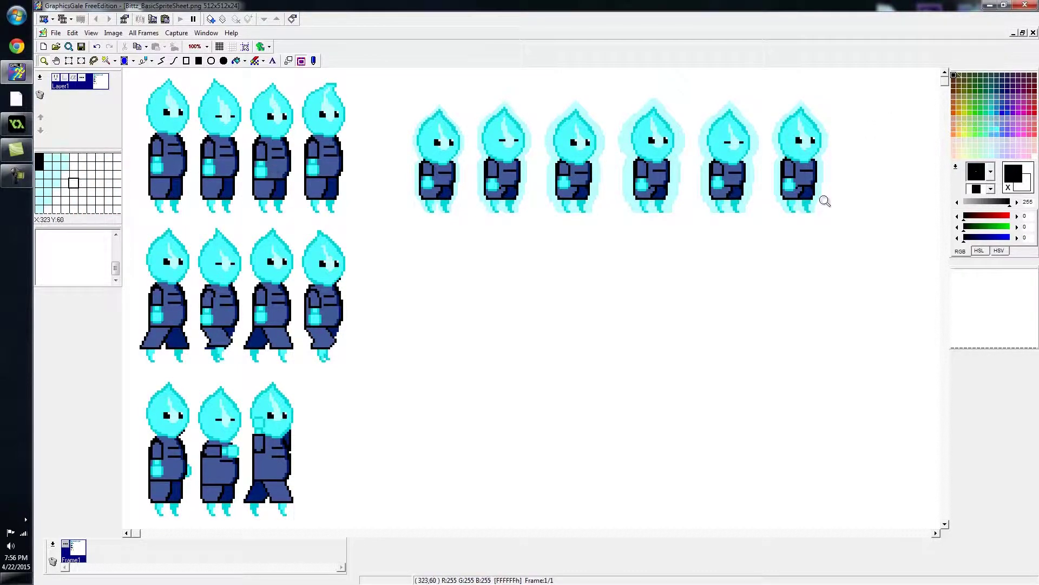
left_click(1033, 33)
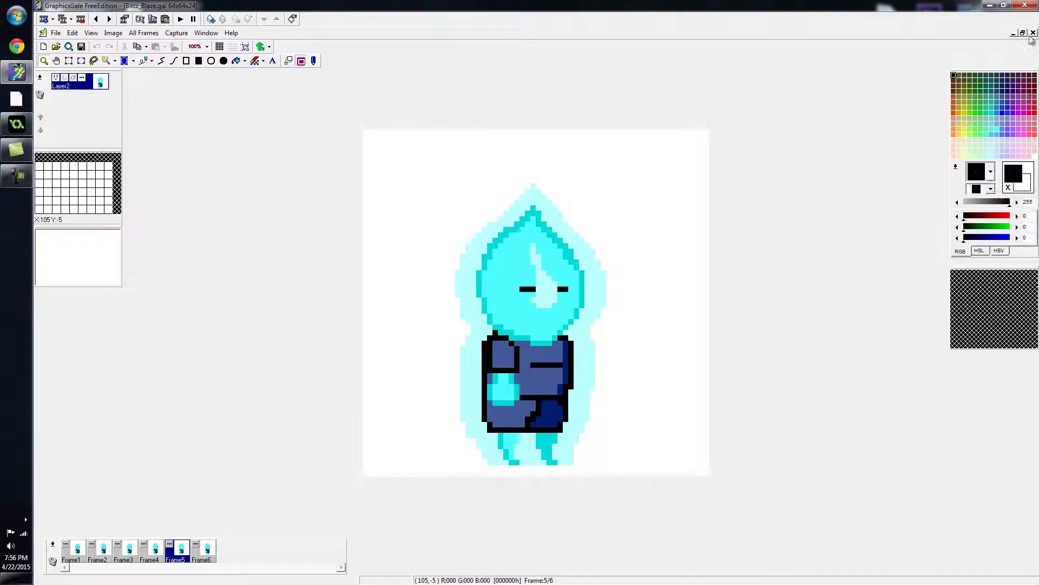
left_click(1013, 33)
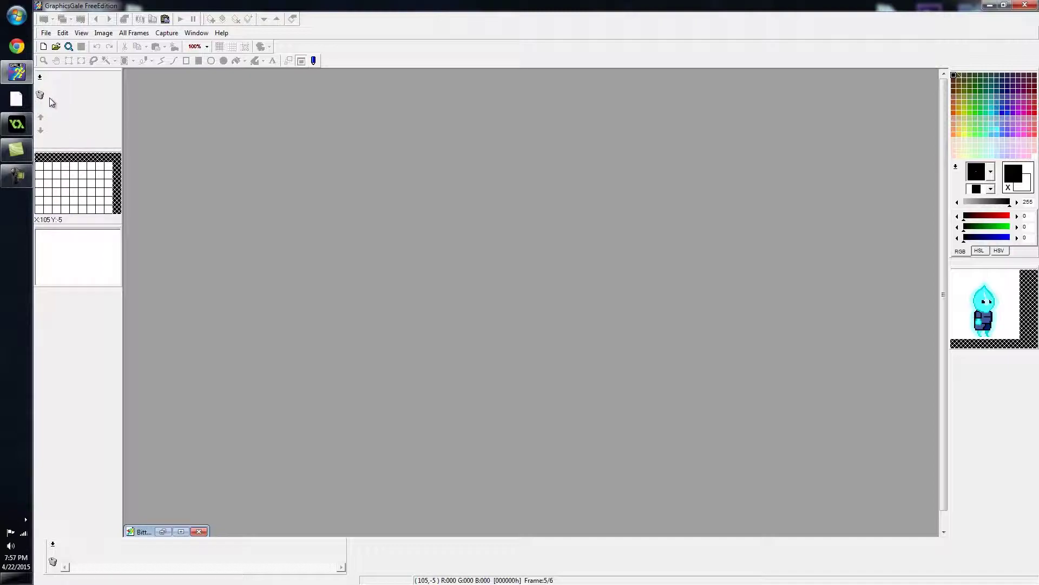
Switch from GraphicsGale to the GameMaker Bittz.project.gmx window from the taskbar
mouse_move(2, 127)
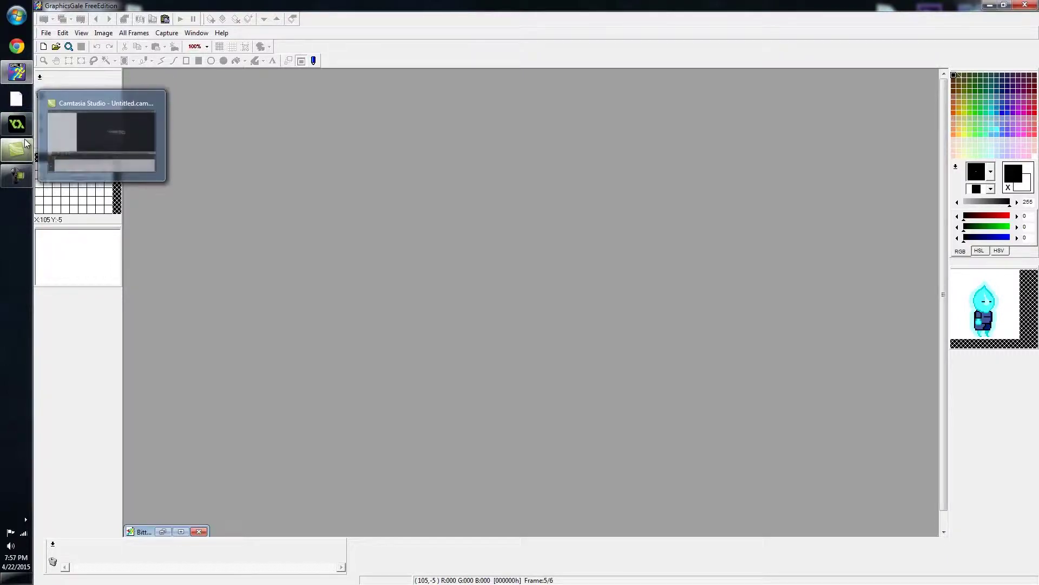
Open spr_Bittz_Idle's properties (25×64, 4 subimages) and expand Objects to obj_Player and obj_grasslandtile01
left_click(26, 133)
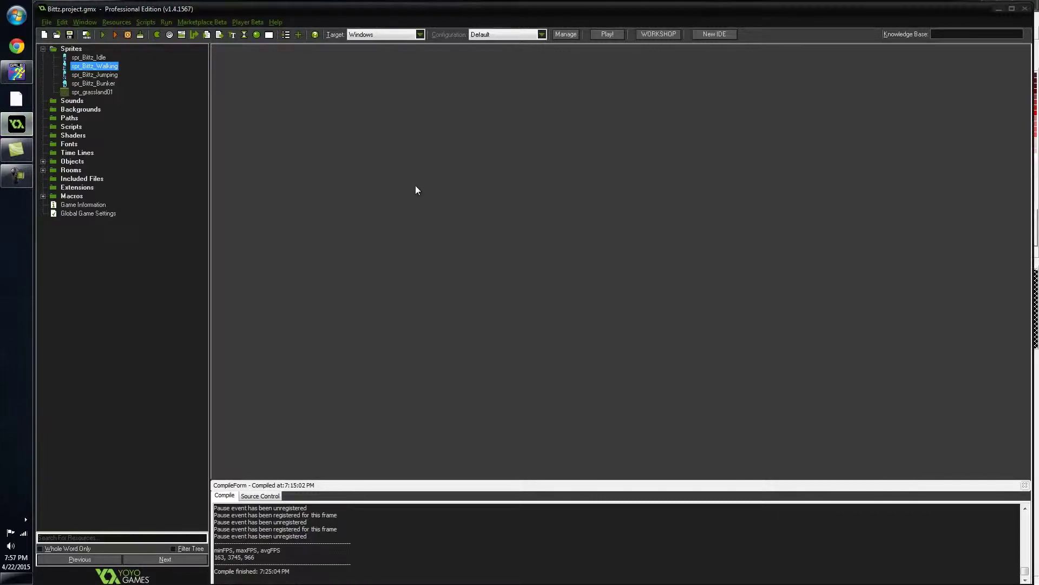
double_click(89, 57)
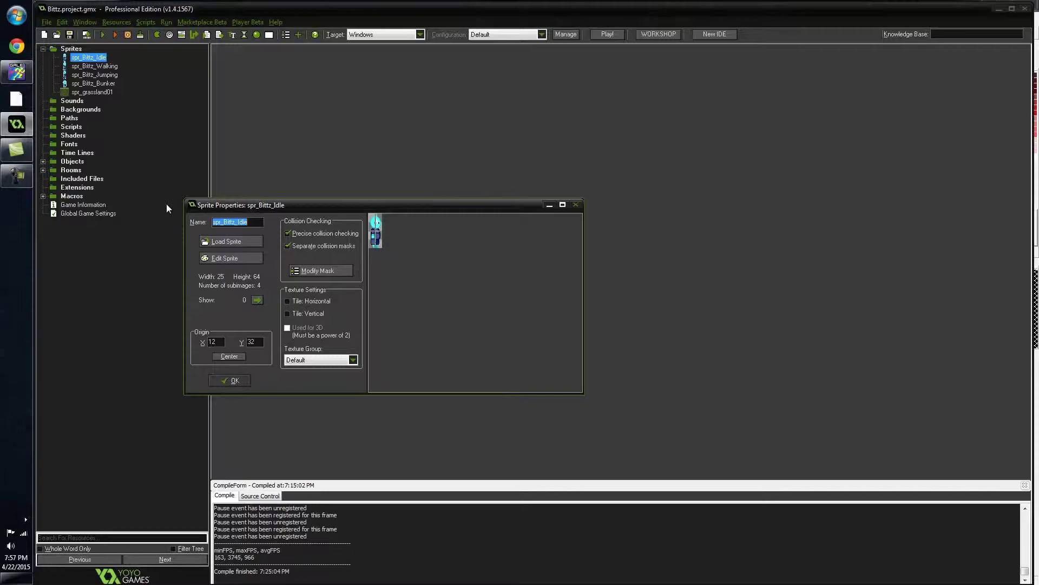
left_click(43, 161)
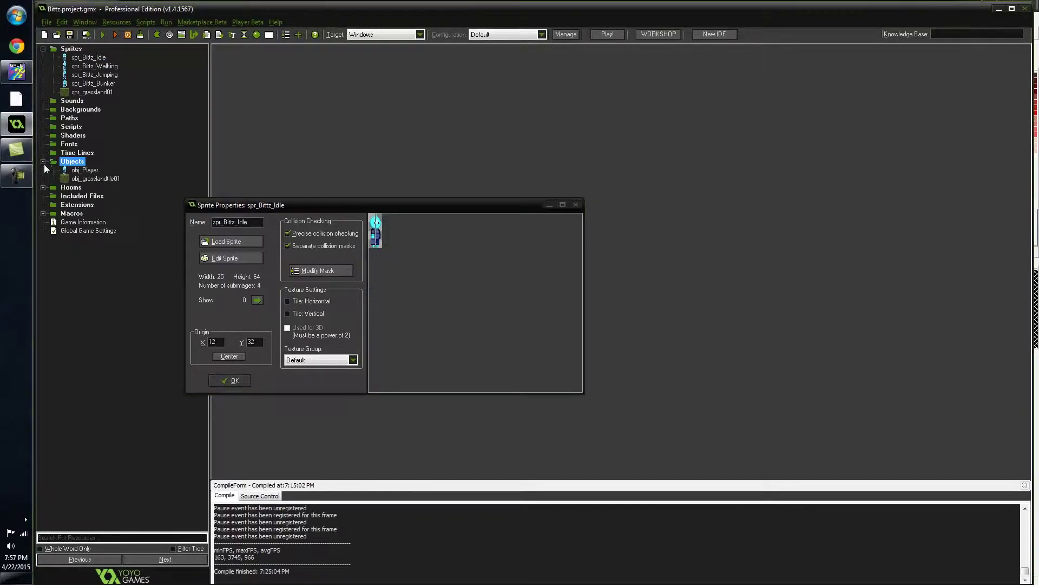
left_click(83, 170)
left_click(97, 180)
left_click(85, 170)
left_click(510, 207)
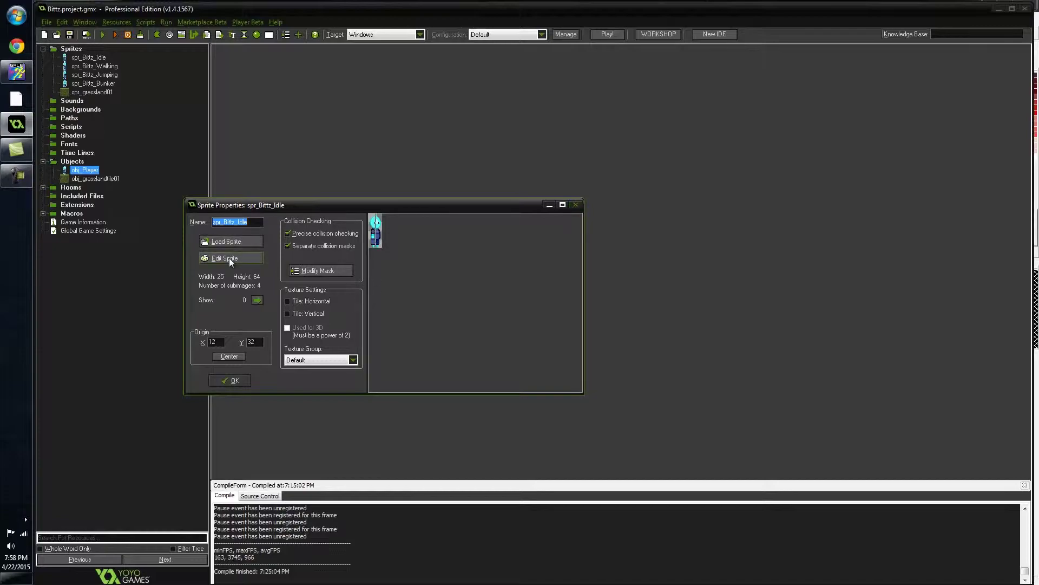
Set spr_Bittz_Idle's animated preview speed to 15, then close its editor and properties windows
left_click_drag(301, 216, 349, 158)
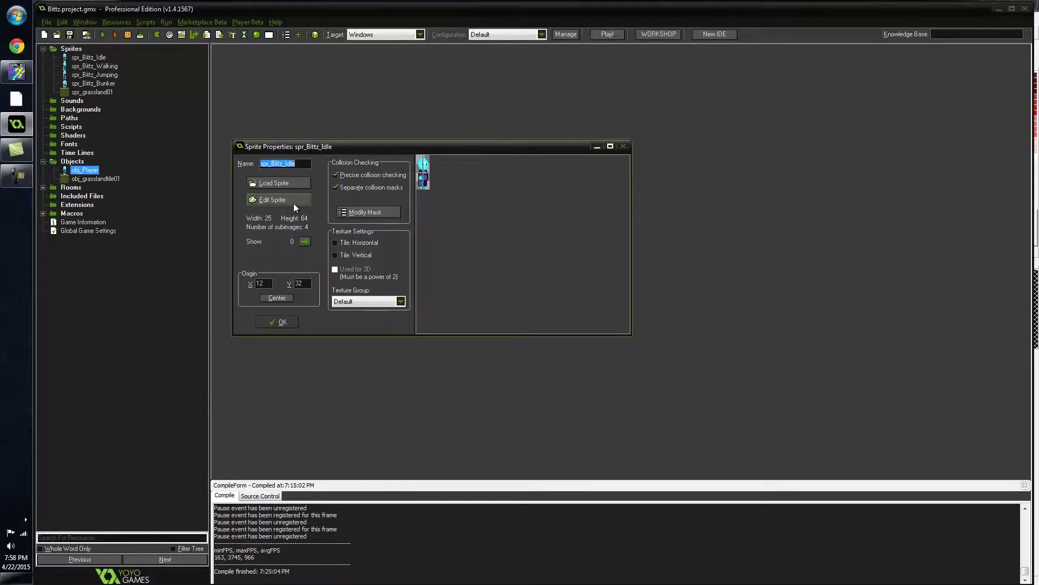
left_click(291, 200)
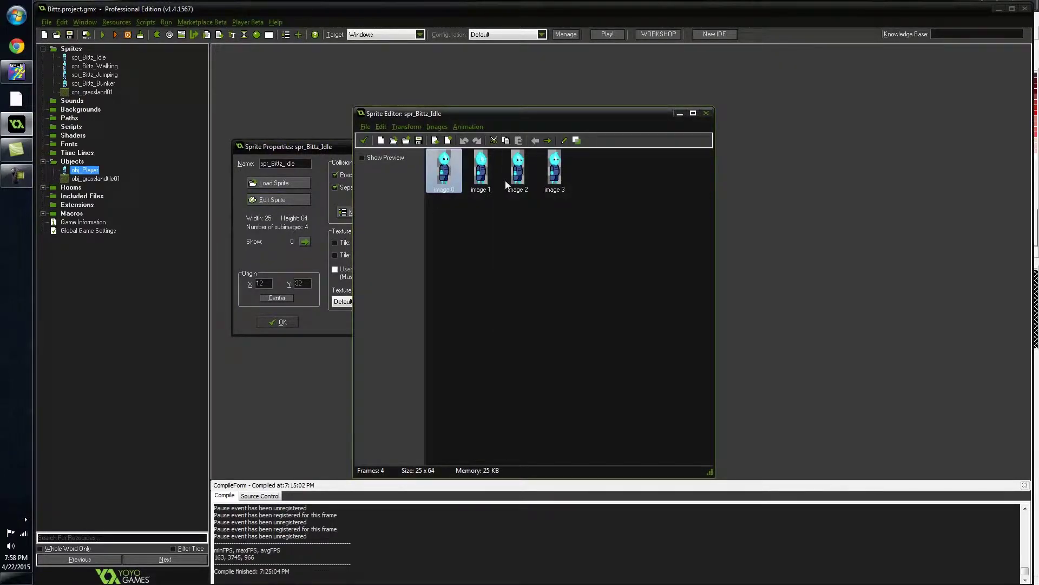
left_click(362, 158)
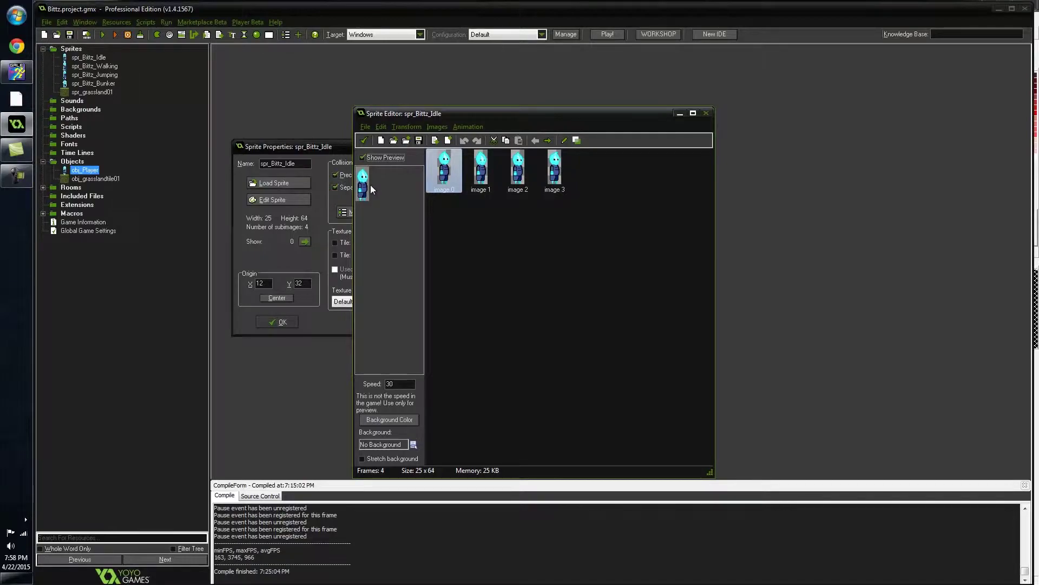
key("Tab")
type("15")
left_click(705, 114)
left_click(623, 144)
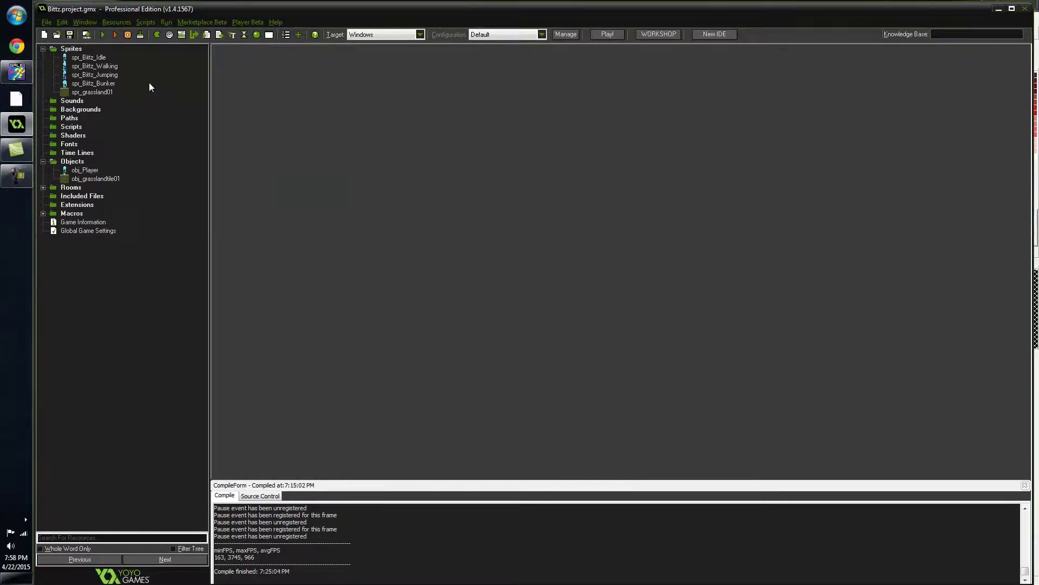
Review spr_Bittz_Walking's frames in the sprite editor, then close the editor
double_click(95, 65)
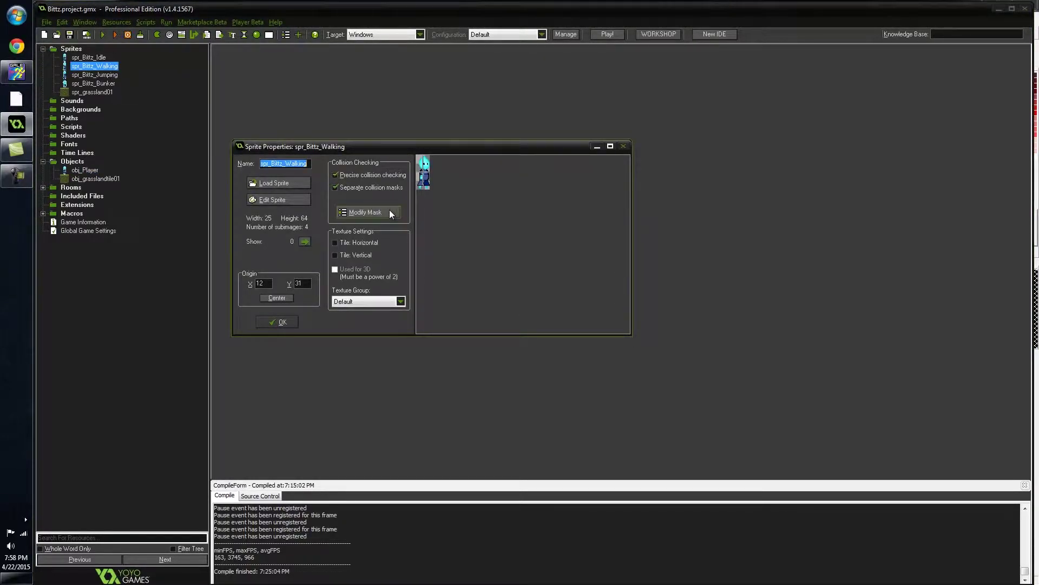
left_click(289, 200)
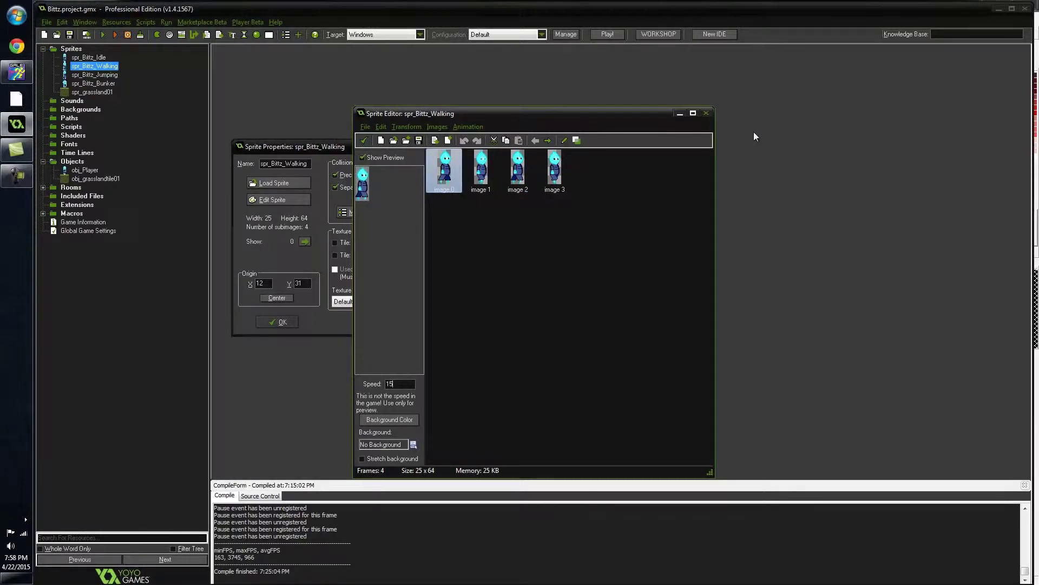
left_click(706, 114)
Check spr_Bittz_Jumping's frame and close the Jumping and Walking properties windows
left_click_drag(112, 66, 102, 78)
double_click(101, 76)
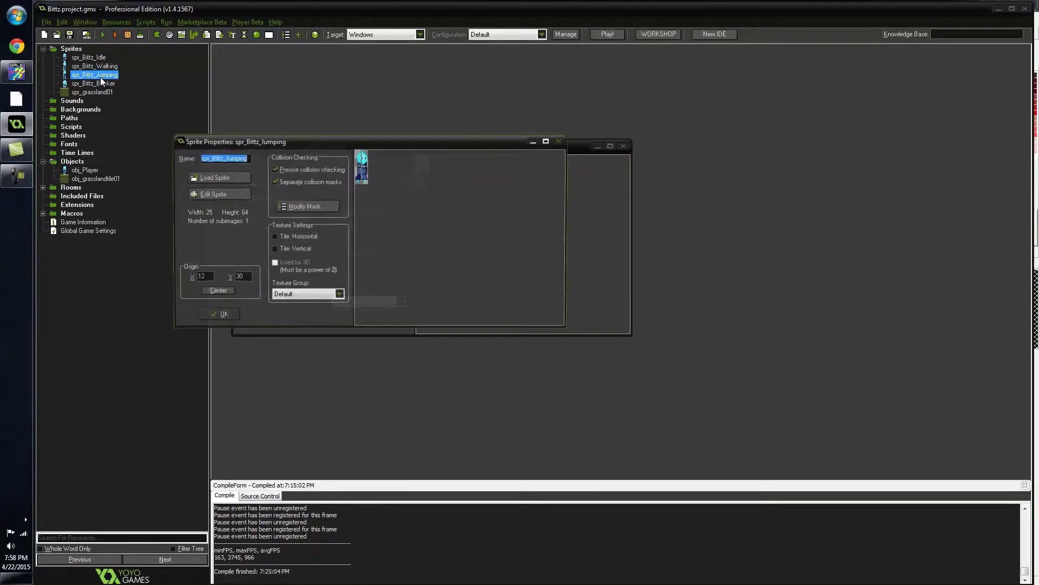
left_click(230, 200)
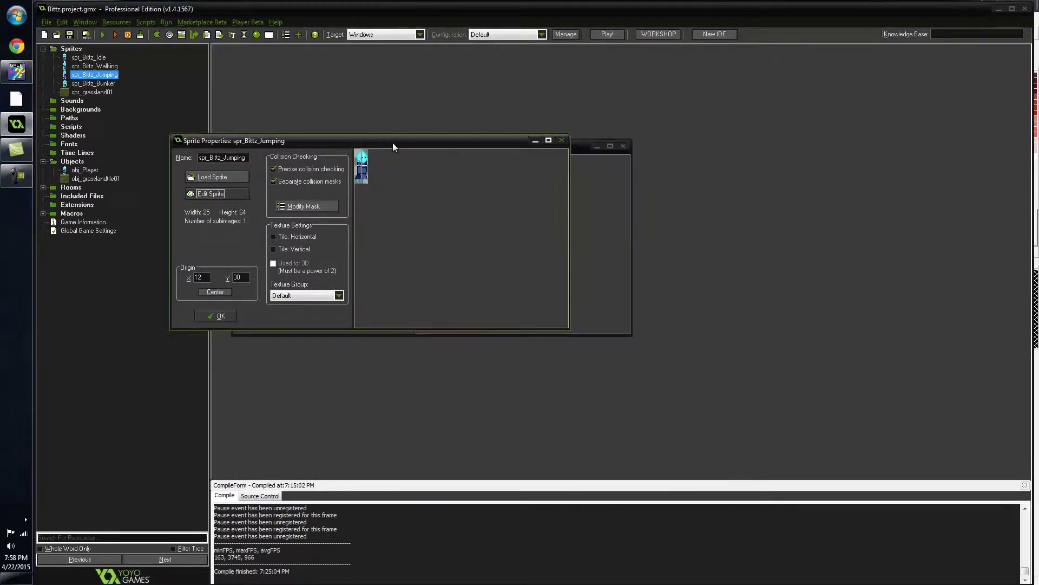
left_click(562, 140)
left_click(623, 145)
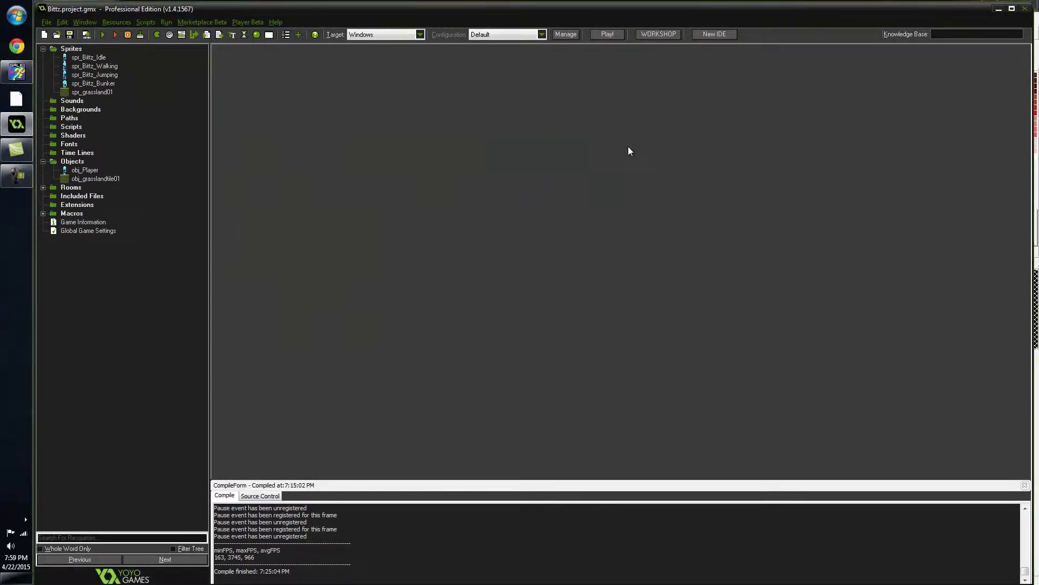
Review spr_Bittz_Bunker's six frames, then close its editor and properties
double_click(111, 84)
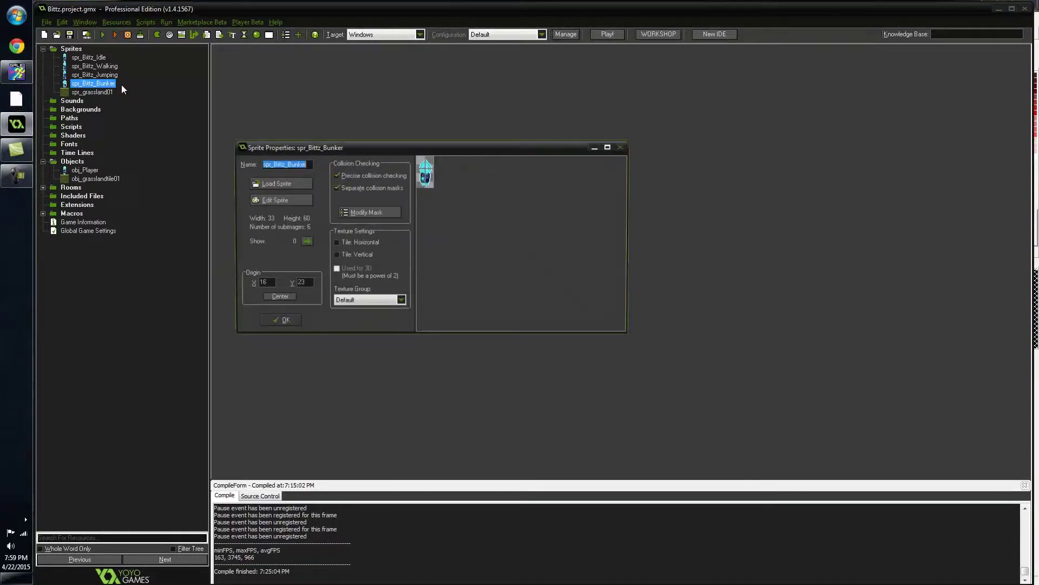
left_click(282, 196)
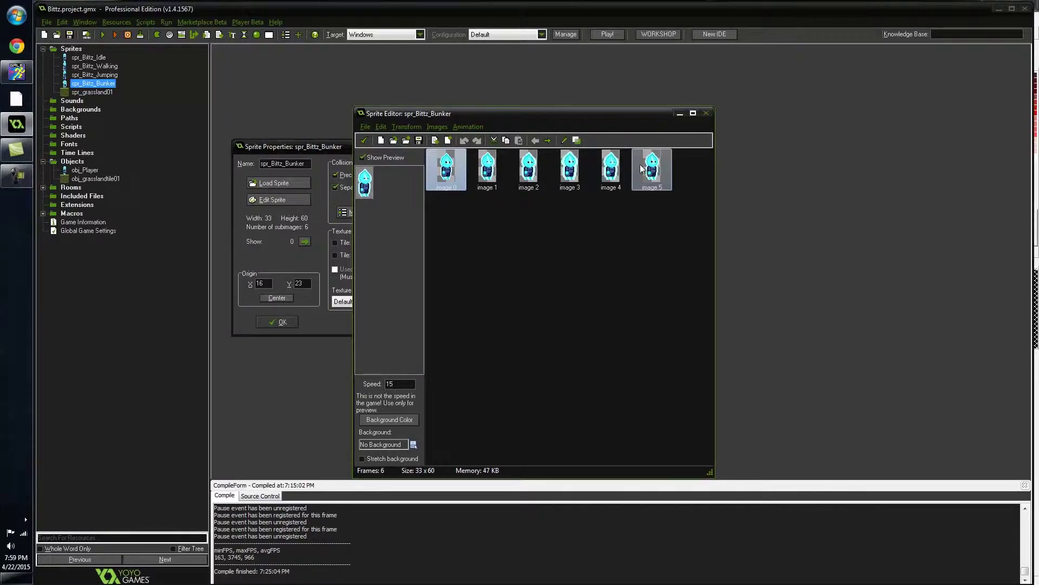
left_click(702, 117)
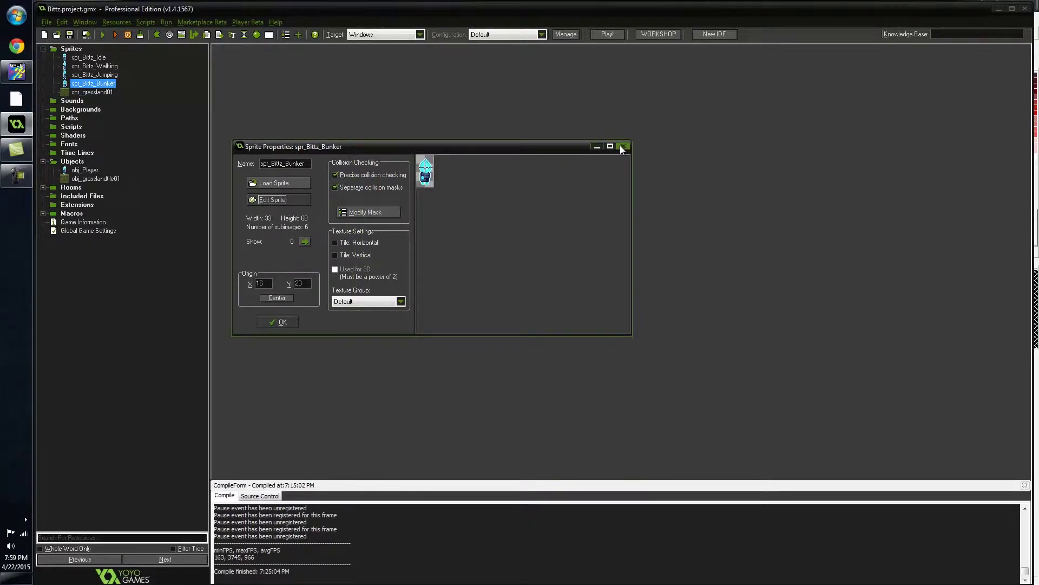
left_click(623, 147)
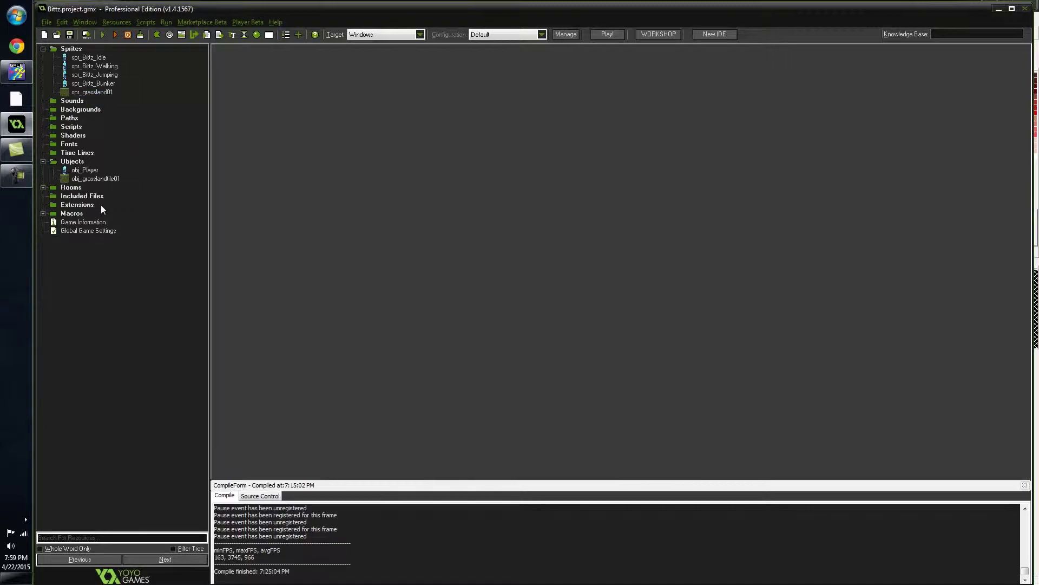
left_click(44, 187)
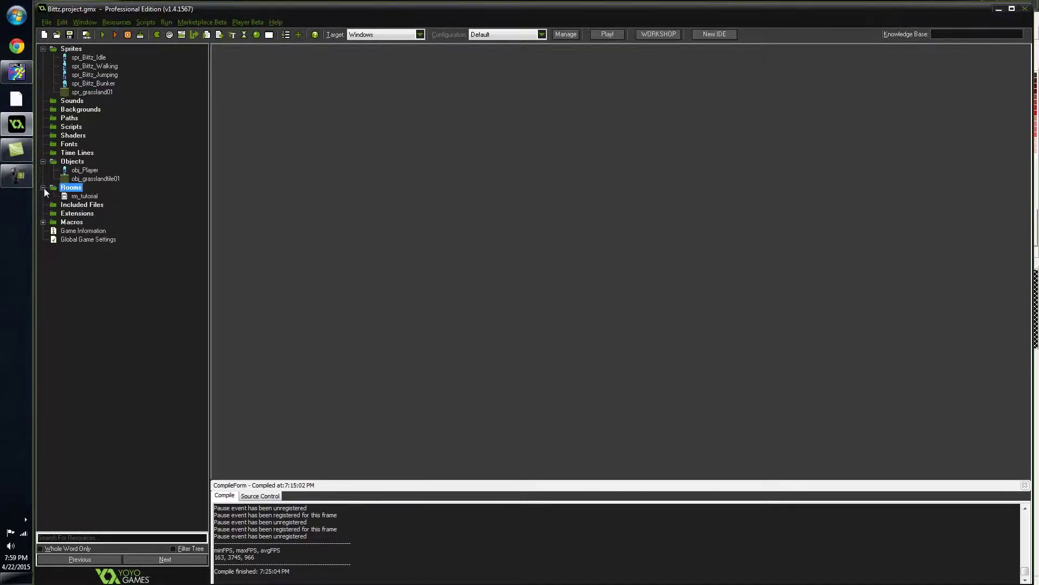
double_click(86, 196)
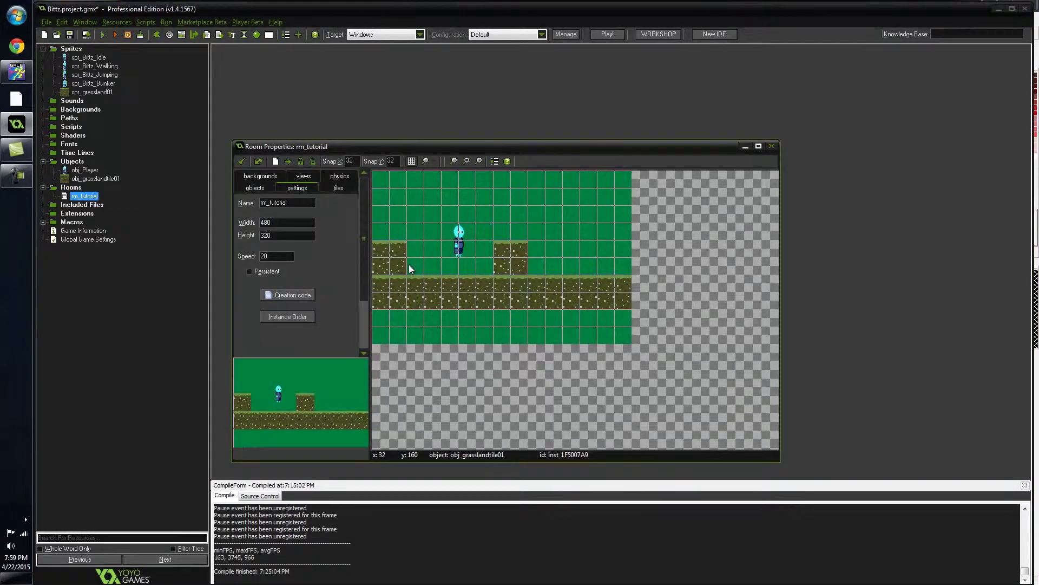
left_click_drag(379, 146, 353, 141)
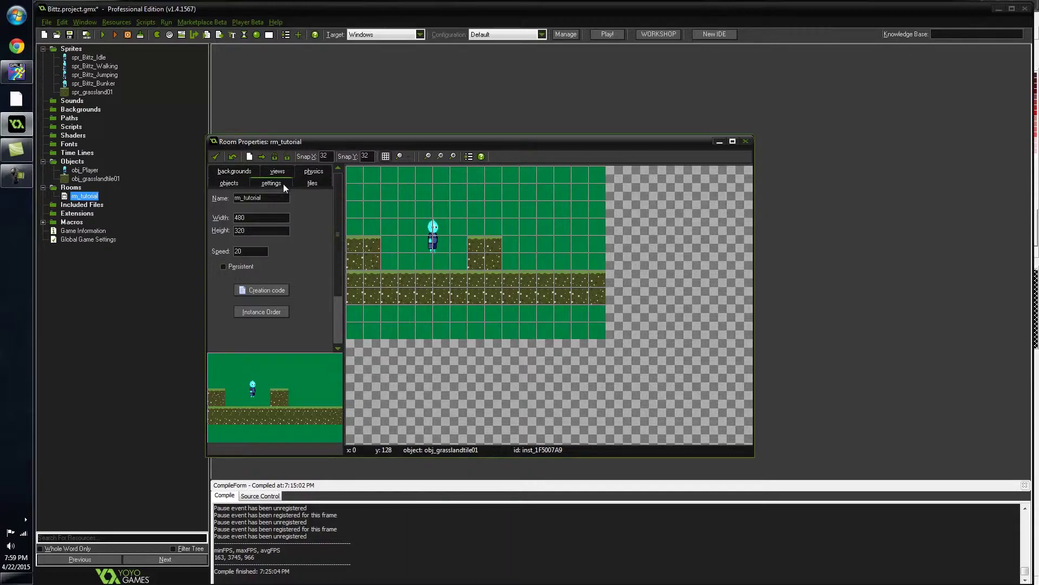
left_click(234, 173)
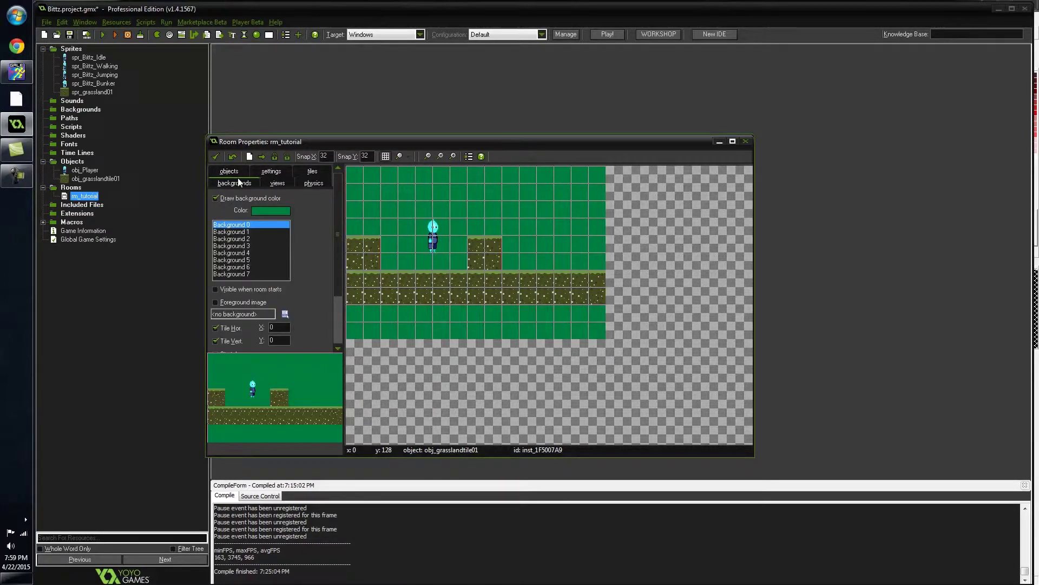
left_click(276, 184)
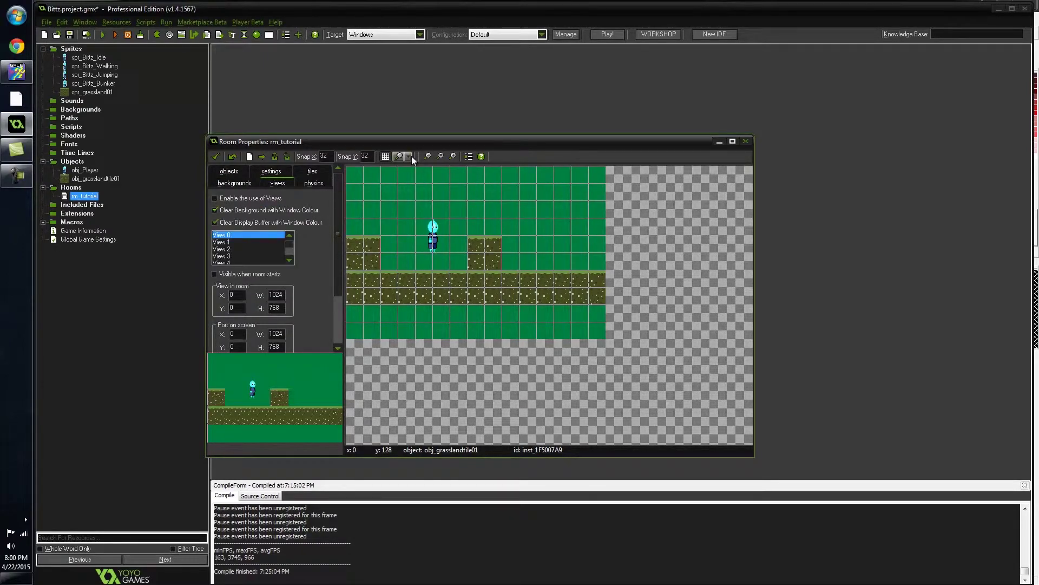
left_click(744, 142)
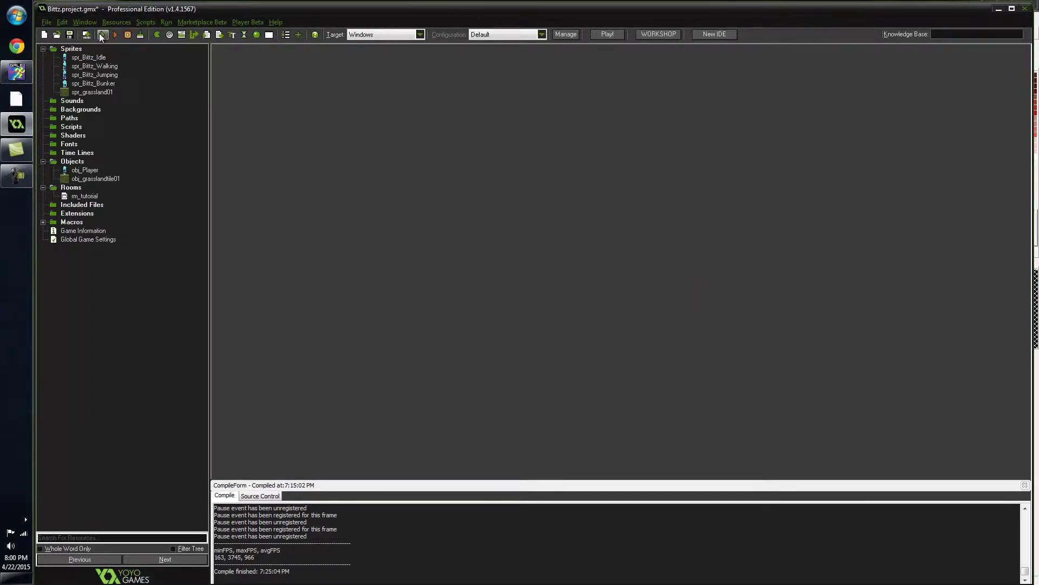
Compile and run the game, walking Bittz left and right and jumping onto the middle platform
left_click(103, 35)
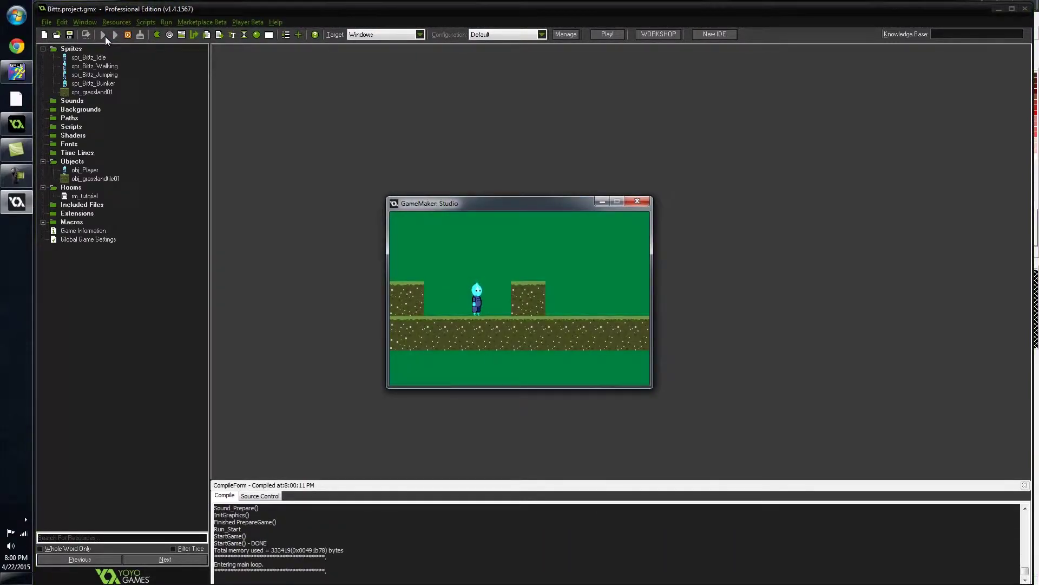
key("Left")
key("Right")
key("Left")
key("Right")
key("Up")
key("Left")
key("Up")
key("Right")
key("Right")
key("Left")
key("Right")
key("Up")
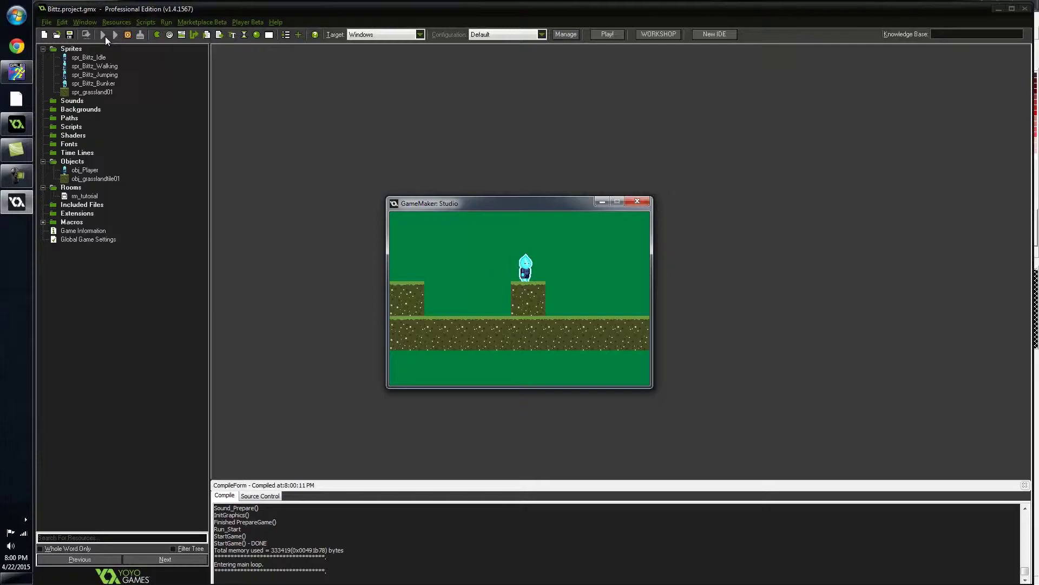
Keep running and jumping Bittz on and off the middle platform of the tutorial room
key("Left")
key("Right")
key("Up")
key("Left")
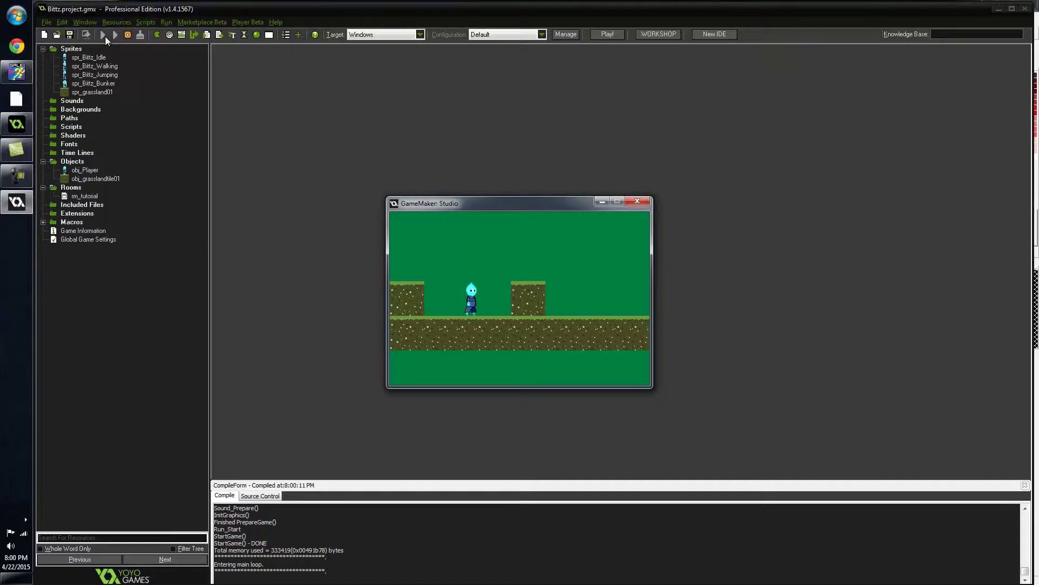
key("Right")
key("Up")
key("Left")
key("Up")
key("Left")
key("Right")
key("Up")
key("Left")
key("Up")
key("Right")
key("Up")
key("Right")
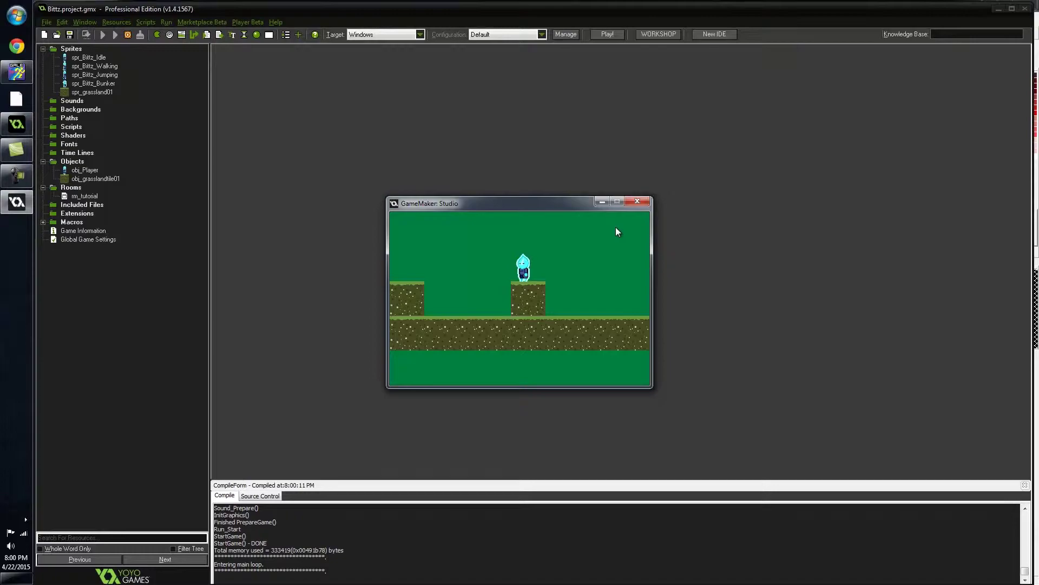
key("Up")
key("Left")
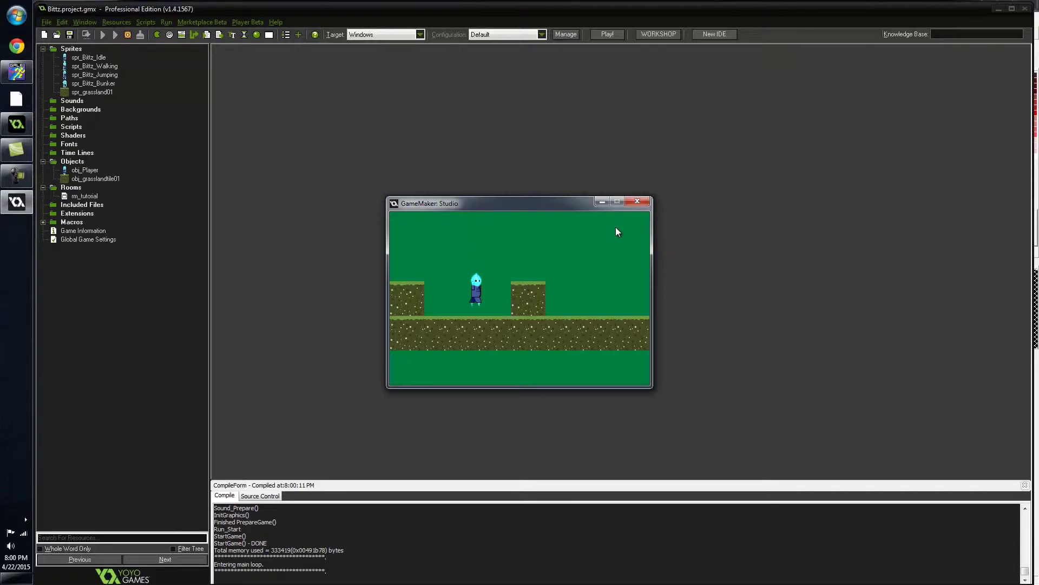
key("Right")
key("Up")
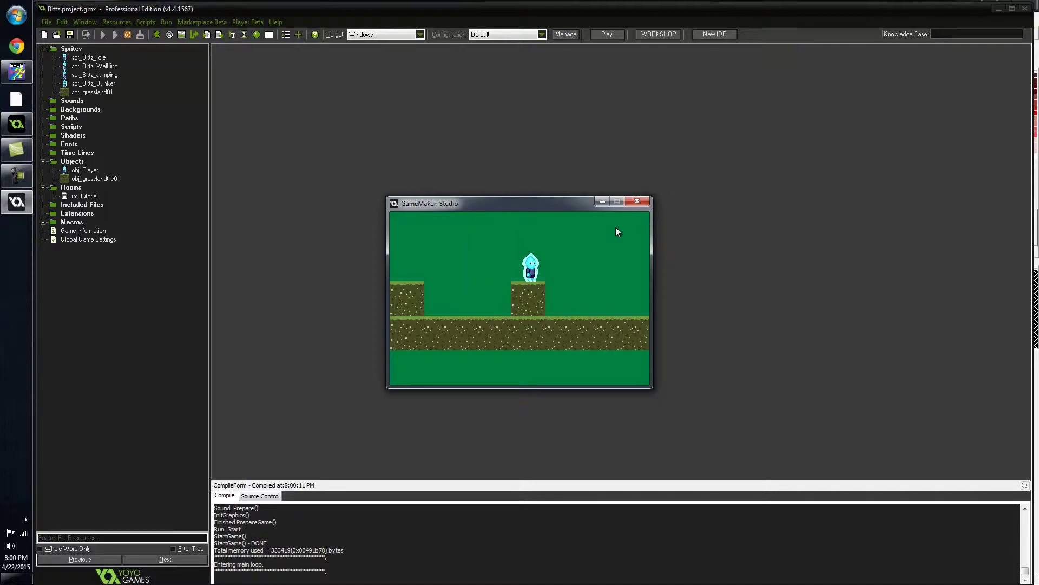
key("Left")
key("Left")
key("Left")
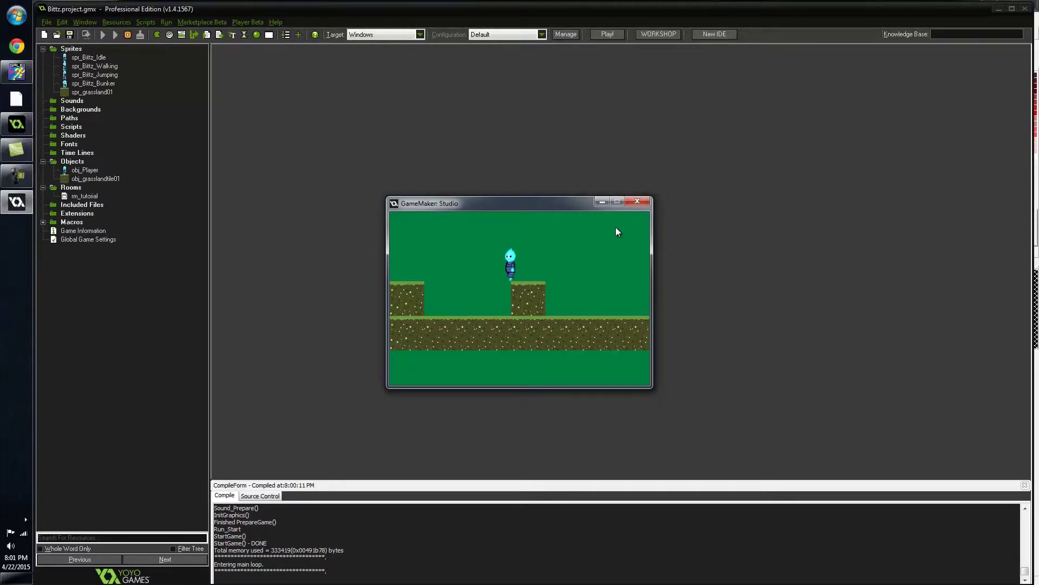
key("Up")
key("Right")
key("Left")
key("Right")
key("Left")
key("Up")
key("Right")
key("Left")
Close the running game window and select the spr_grassland01 sprite
left_click(644, 202)
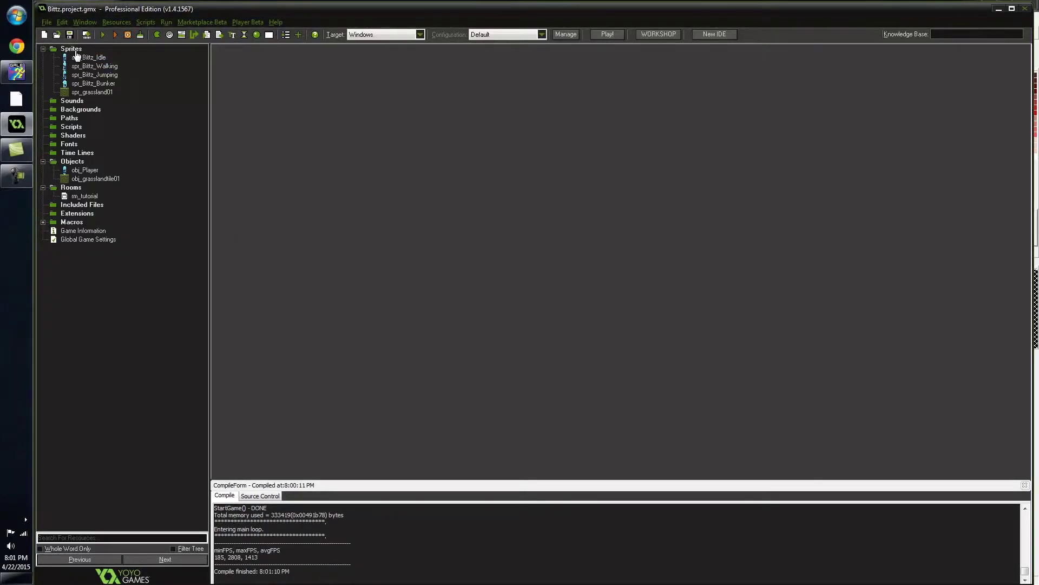
left_click(96, 93)
left_click(999, 9)
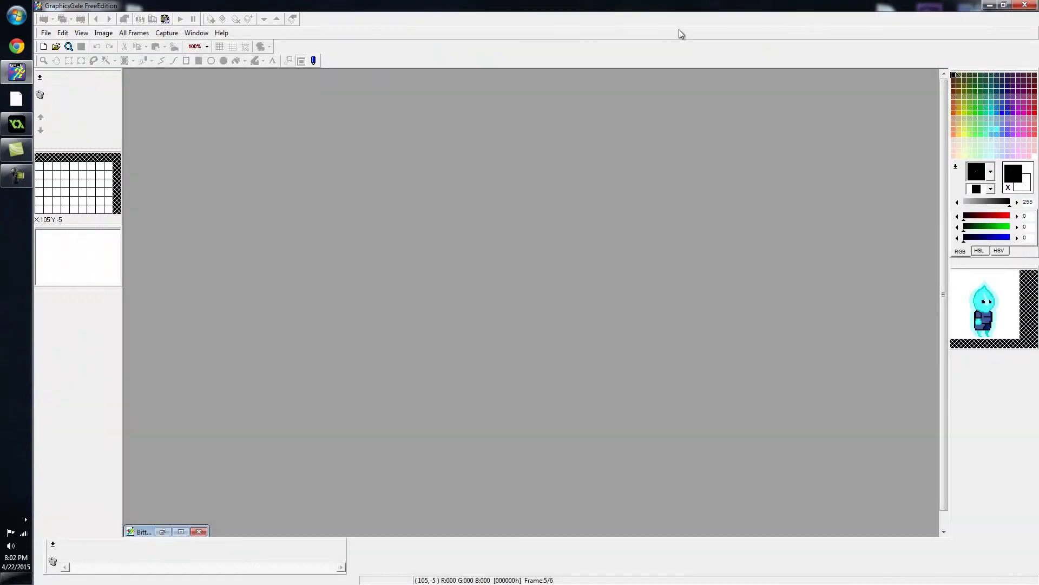